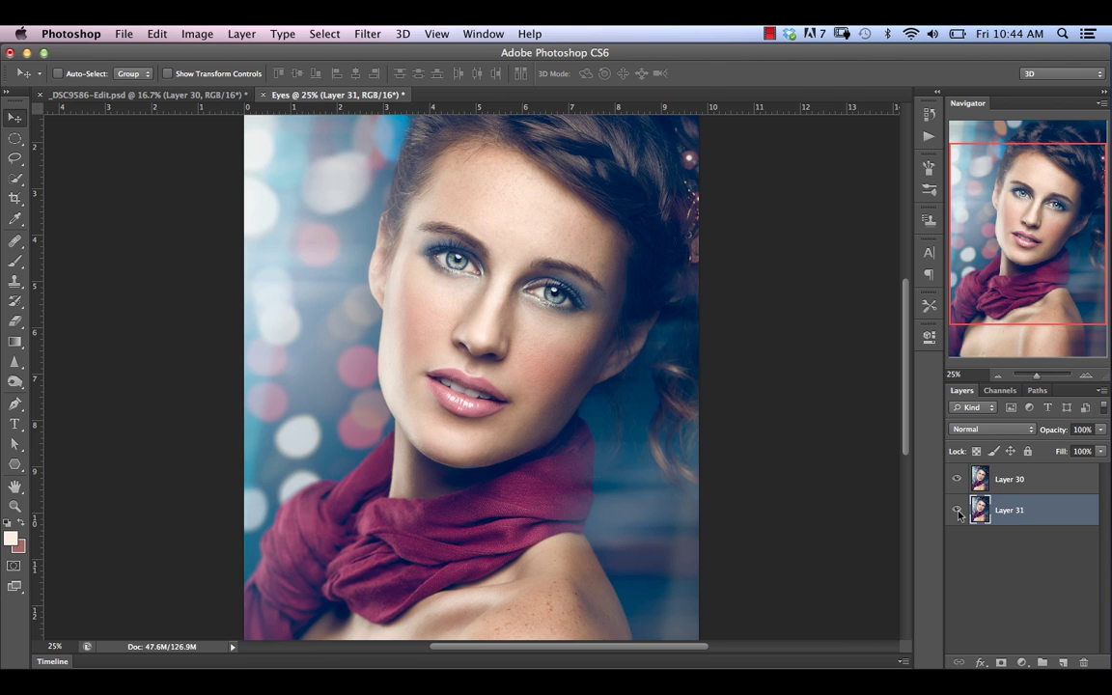
# Step: Compare the image with and without Layer 30 by switching its visibility, leaving Layer 30 hidden
pyautogui.click(957, 480)
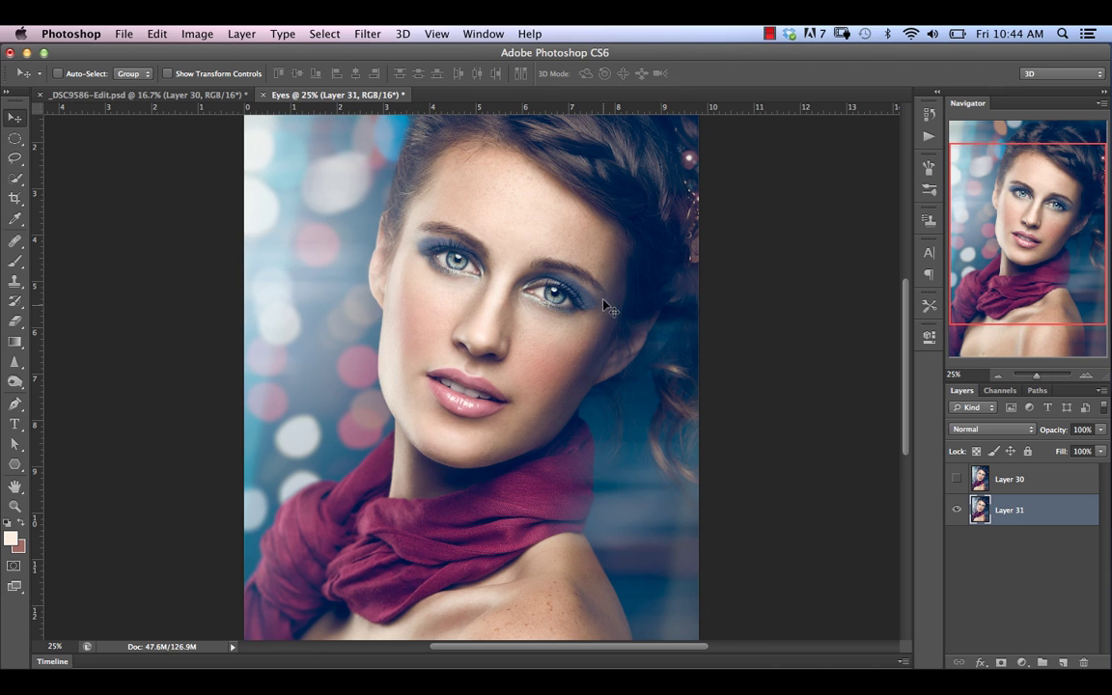
pyautogui.click(957, 478)
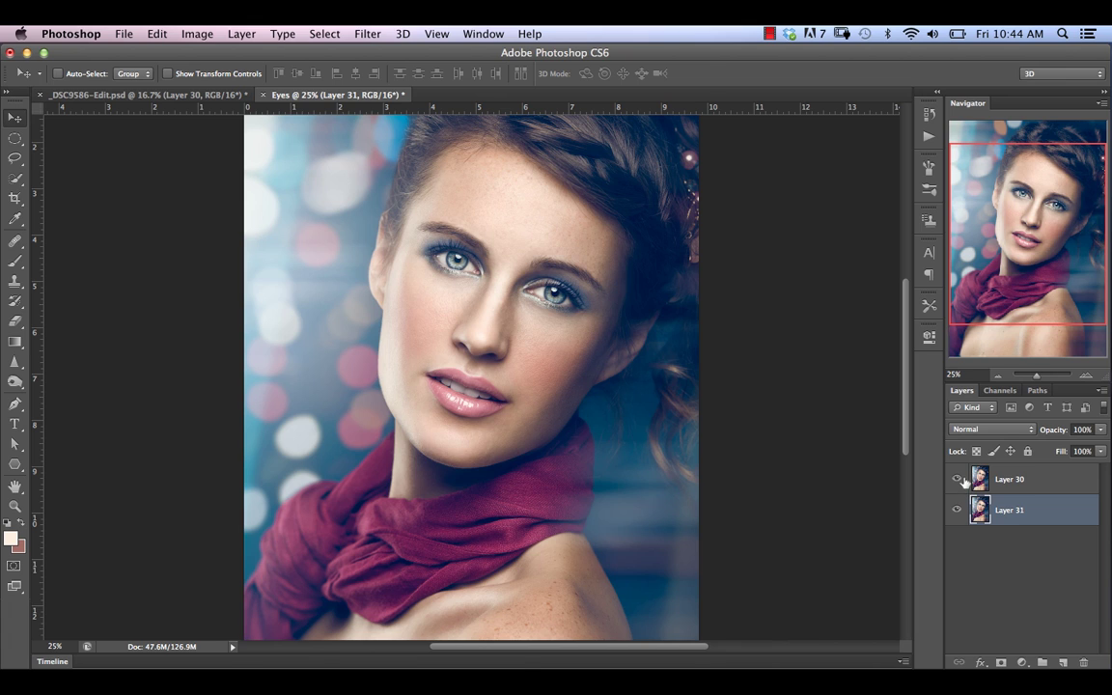
pyautogui.click(958, 479)
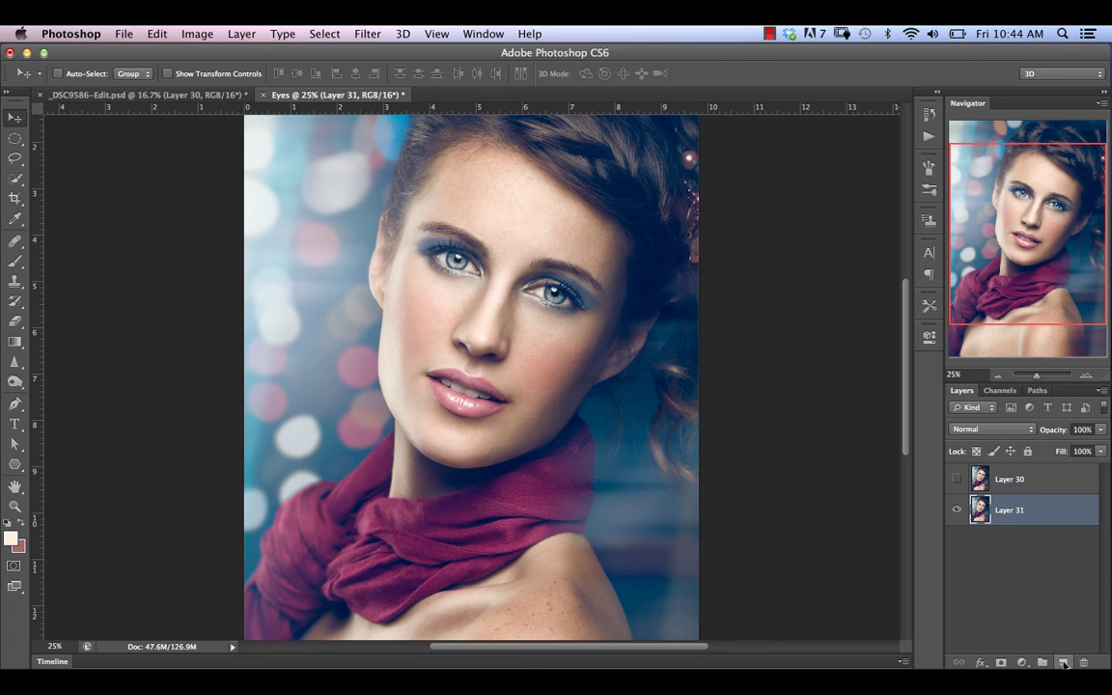
# Step: Add an empty layer directly above Layer 31 for retouching around the eyes
pyautogui.click(1063, 663)
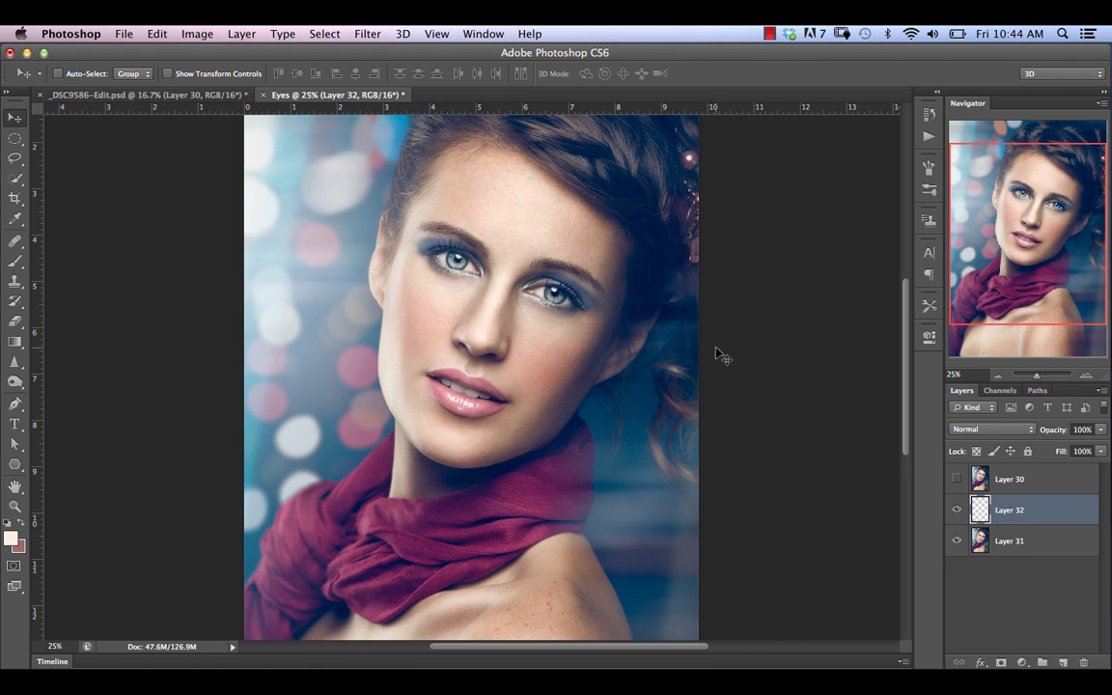
pyautogui.press('super+plus')
pyautogui.press('super+plus')
pyautogui.press('super+plus')
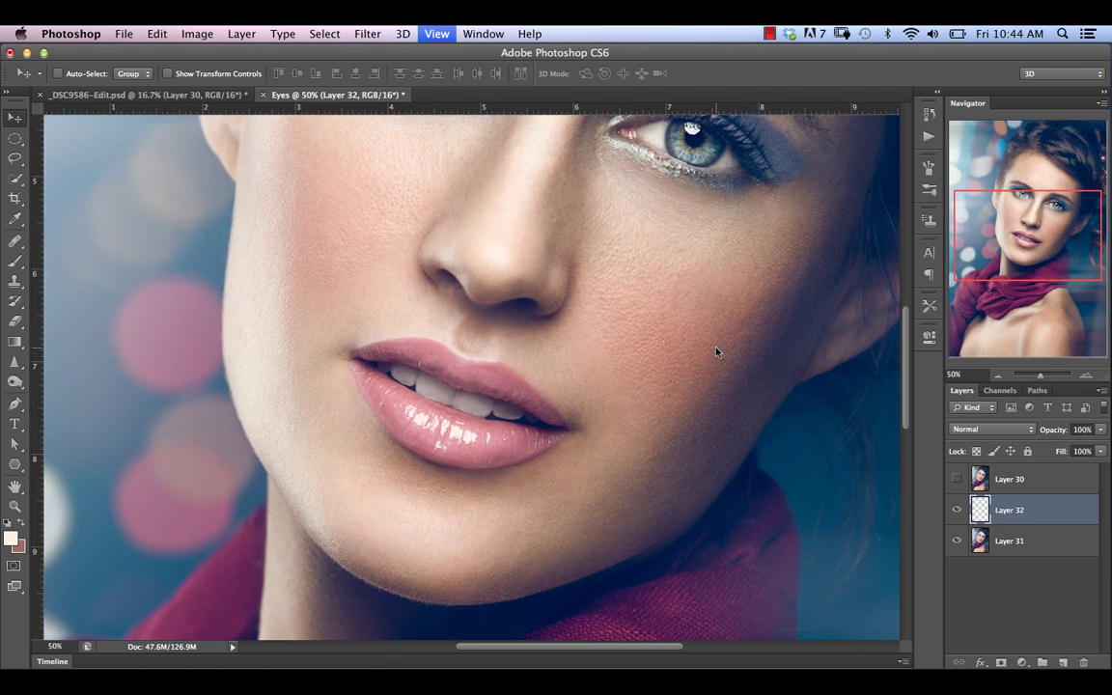
pyautogui.moveTo(1023, 236); pyautogui.dragTo(1034, 219)
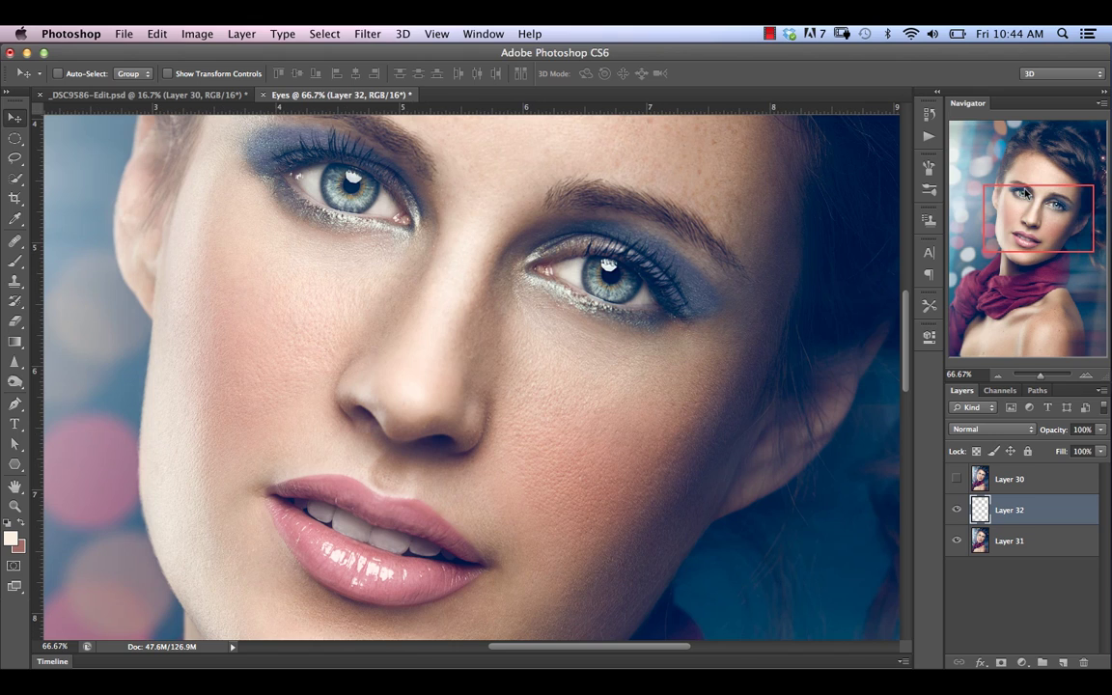
# Step: Set the Clone Stamp to sample Current & Below at 17% opacity, keeping Normal mode
pyautogui.click(14, 279)
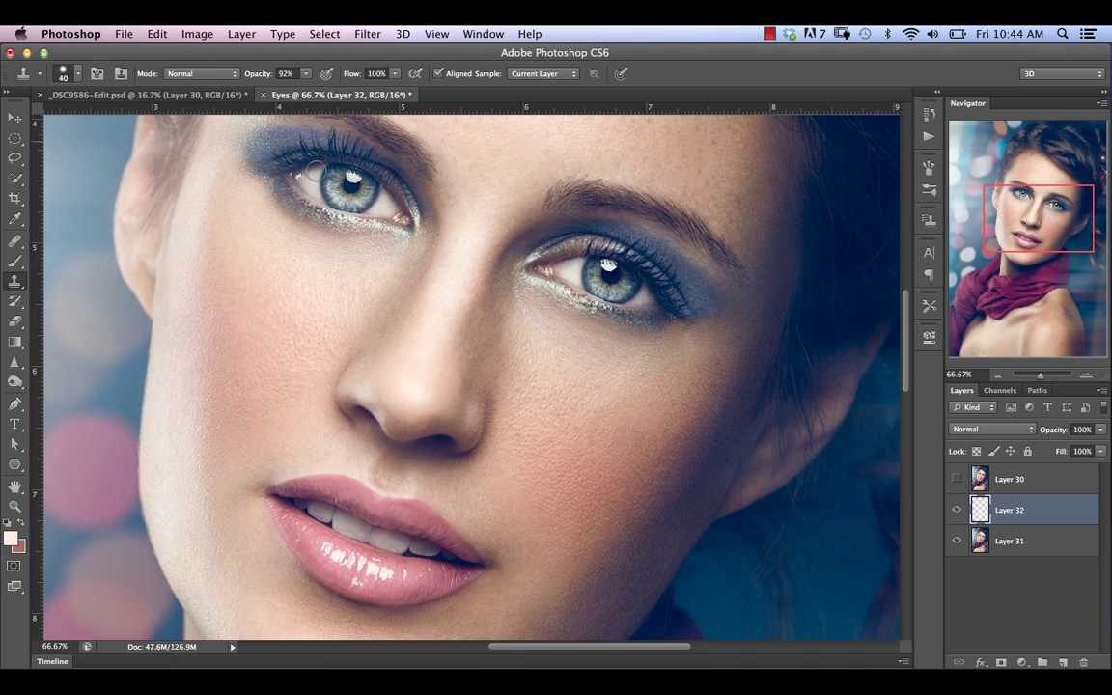
pyautogui.click(182, 77)
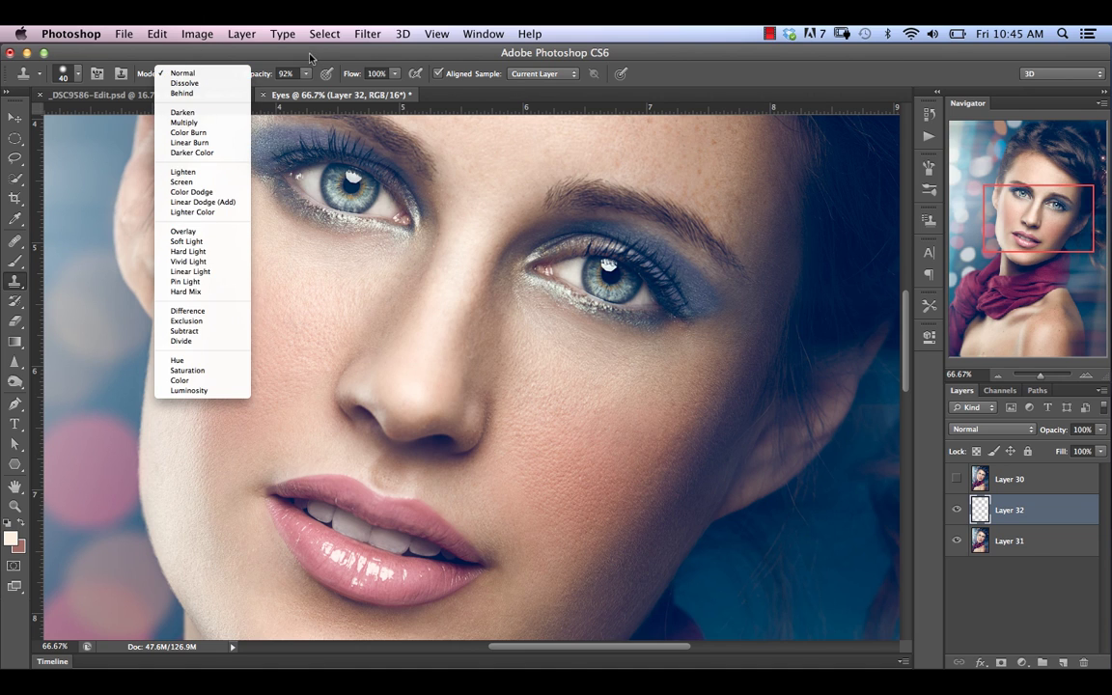
pyautogui.click(787, 74)
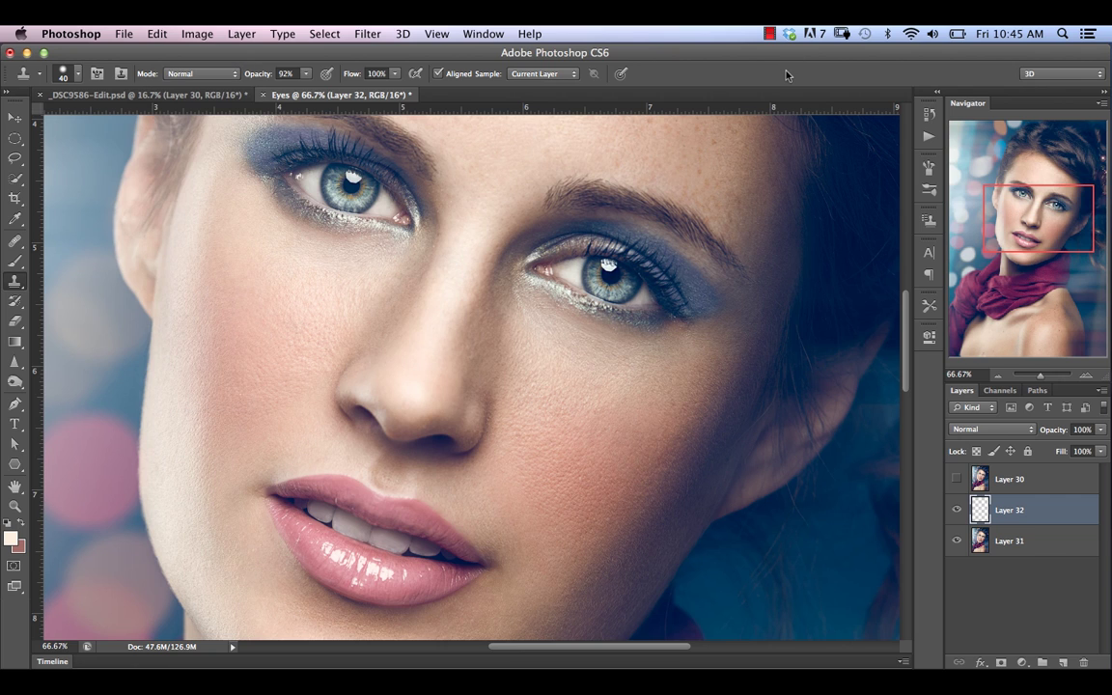
pyautogui.moveTo(249, 77); pyautogui.dragTo(197, 72)
pyautogui.moveTo(225, 71); pyautogui.dragTo(355, 81)
pyautogui.click(555, 75)
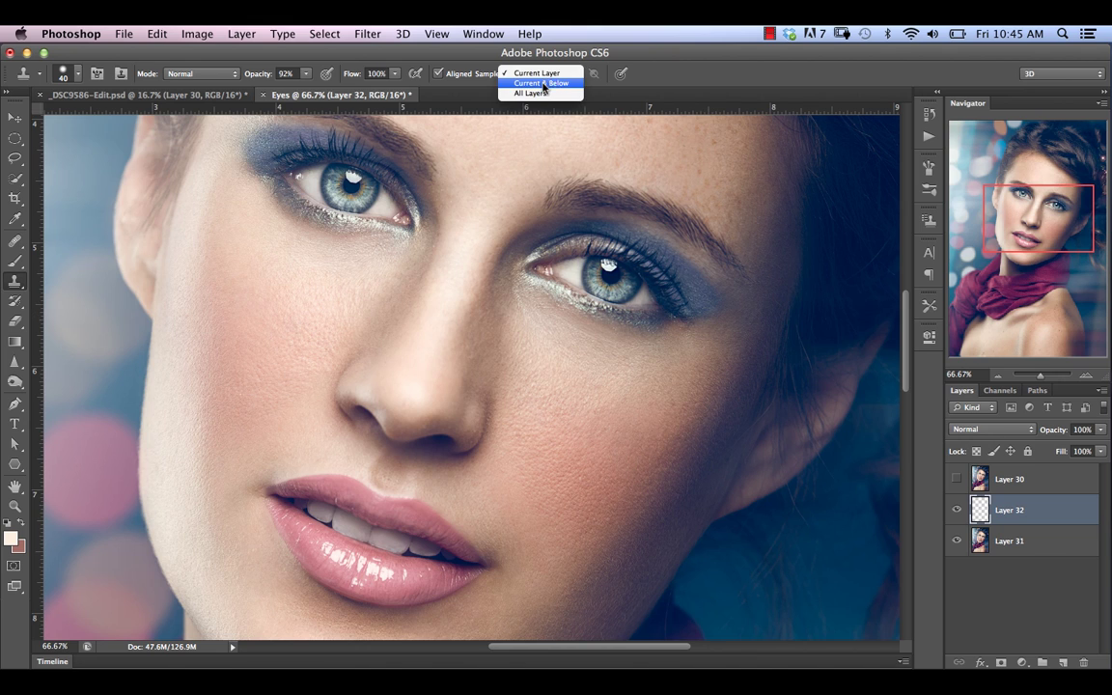
pyautogui.click(537, 85)
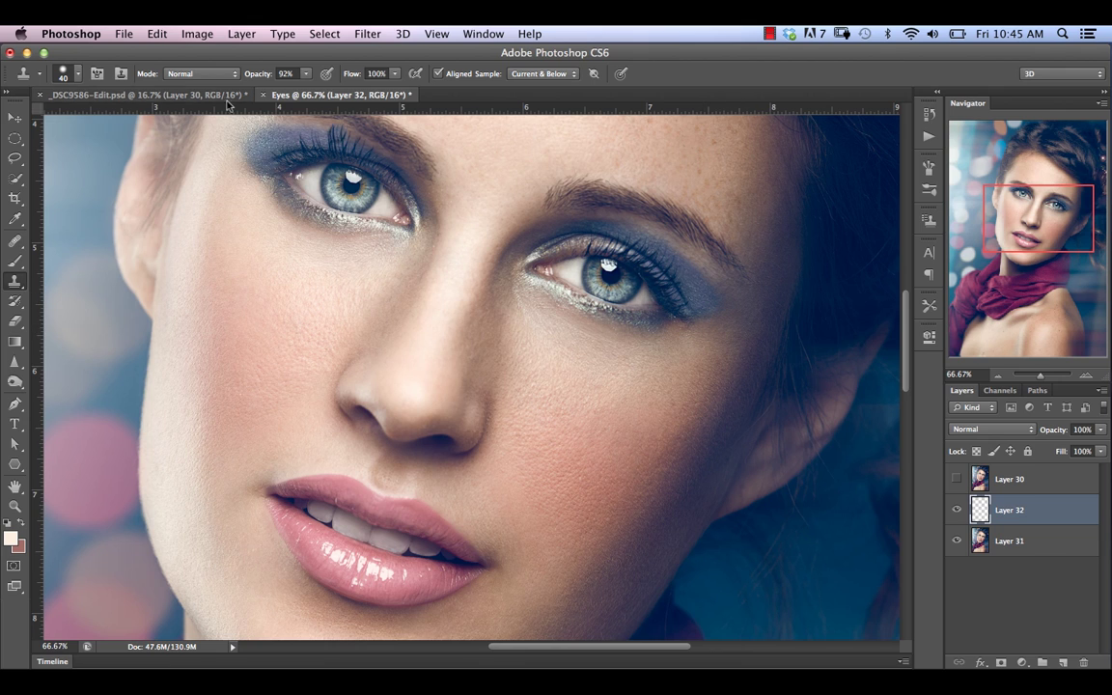
pyautogui.moveTo(259, 78); pyautogui.dragTo(203, 82)
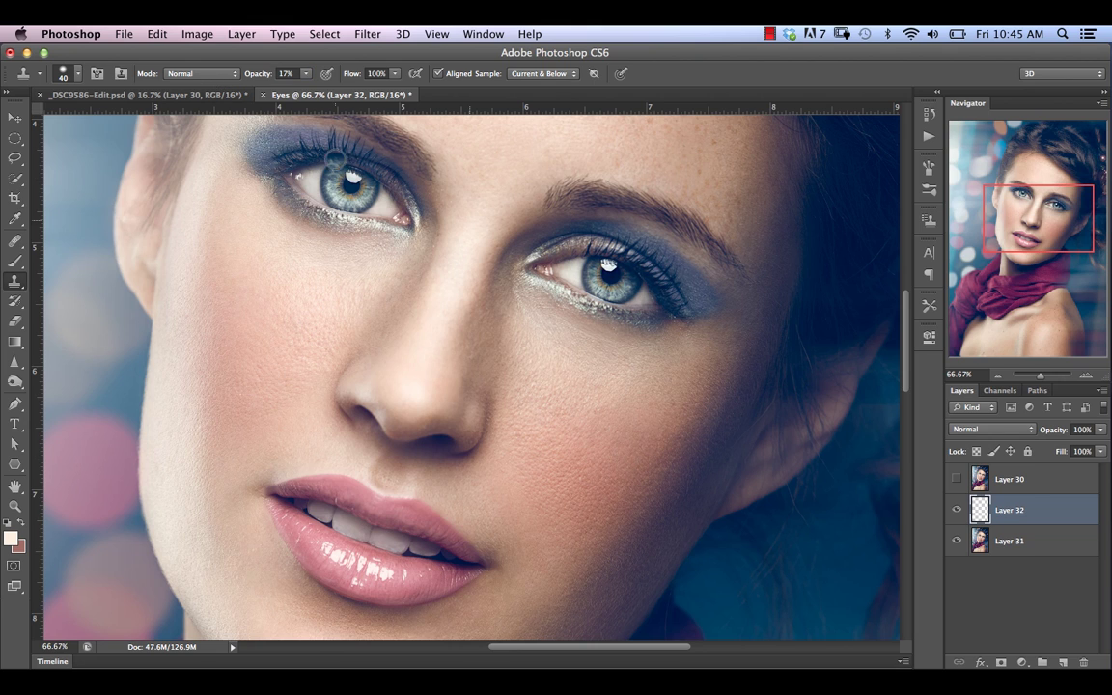
# Step: Clone nearby skin over the area beside the outer corner of the model's eye on the shadowed side of the face
pyautogui.keyDown('alt'); pyautogui.click(729, 319); pyautogui.keyUp('alt')
pyautogui.moveTo(737, 306)
pyautogui.mouseDown()
pyautogui.moveTo(721, 336)
pyautogui.moveTo(714, 313)
pyautogui.moveTo(720, 324)
pyautogui.moveTo(737, 295)
pyautogui.moveTo(719, 301)
pyautogui.moveTo(738, 328)
pyautogui.mouseUp()
pyautogui.keyDown('alt'); pyautogui.click(709, 332); pyautogui.keyUp('alt')
pyautogui.press('super+equal')
pyautogui.press('super+equal')
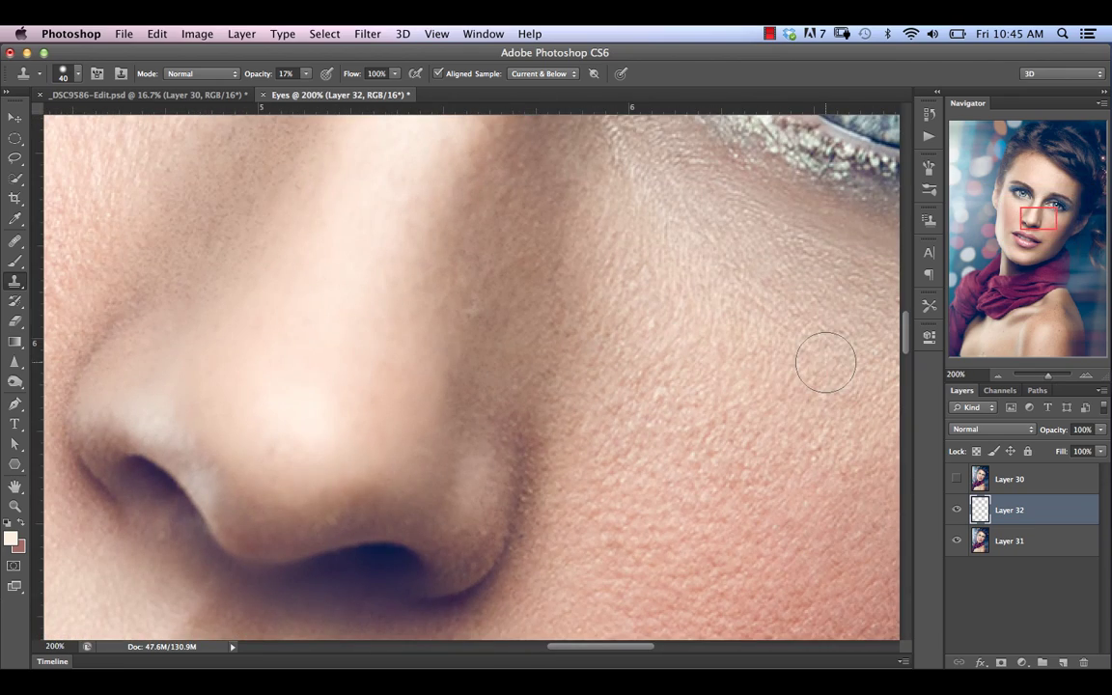
pyautogui.moveTo(1044, 218); pyautogui.dragTo(1075, 212)
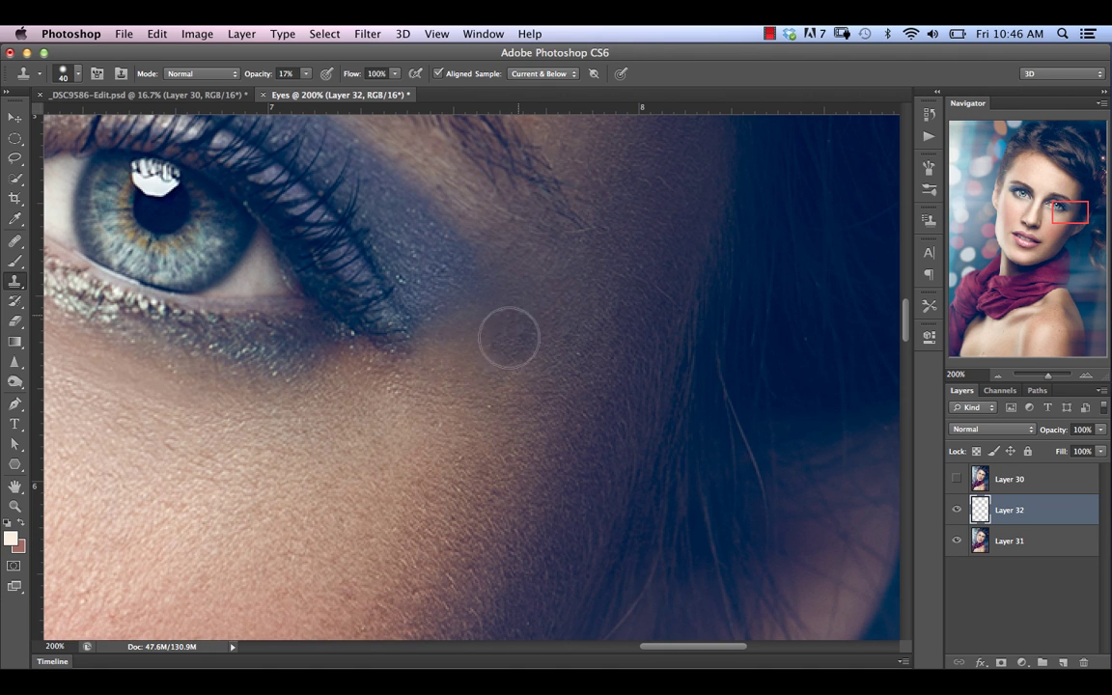
pyautogui.moveTo(526, 325)
pyautogui.mouseDown()
pyautogui.moveTo(498, 292)
pyautogui.moveTo(539, 297)
pyautogui.moveTo(575, 370)
pyautogui.moveTo(537, 372)
pyautogui.moveTo(470, 276)
pyautogui.moveTo(494, 360)
pyautogui.moveTo(454, 363)
pyautogui.moveTo(541, 391)
pyautogui.moveTo(532, 399)
pyautogui.moveTo(506, 386)
pyautogui.moveTo(534, 372)
pyautogui.moveTo(521, 315)
pyautogui.mouseUp()
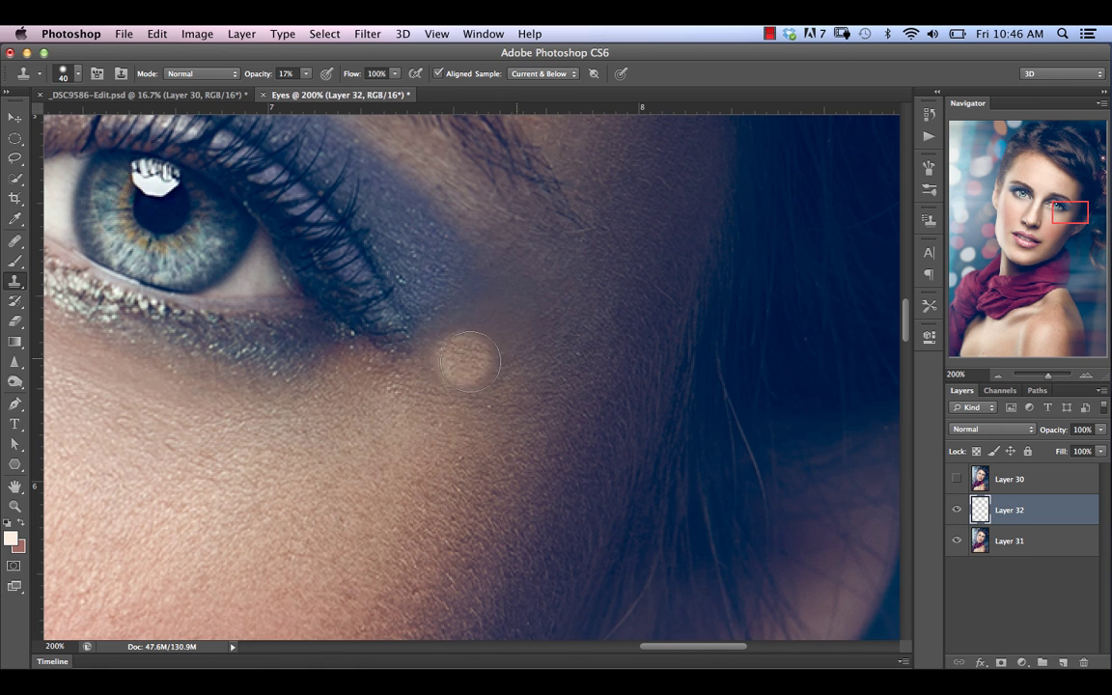
pyautogui.click(569, 417)
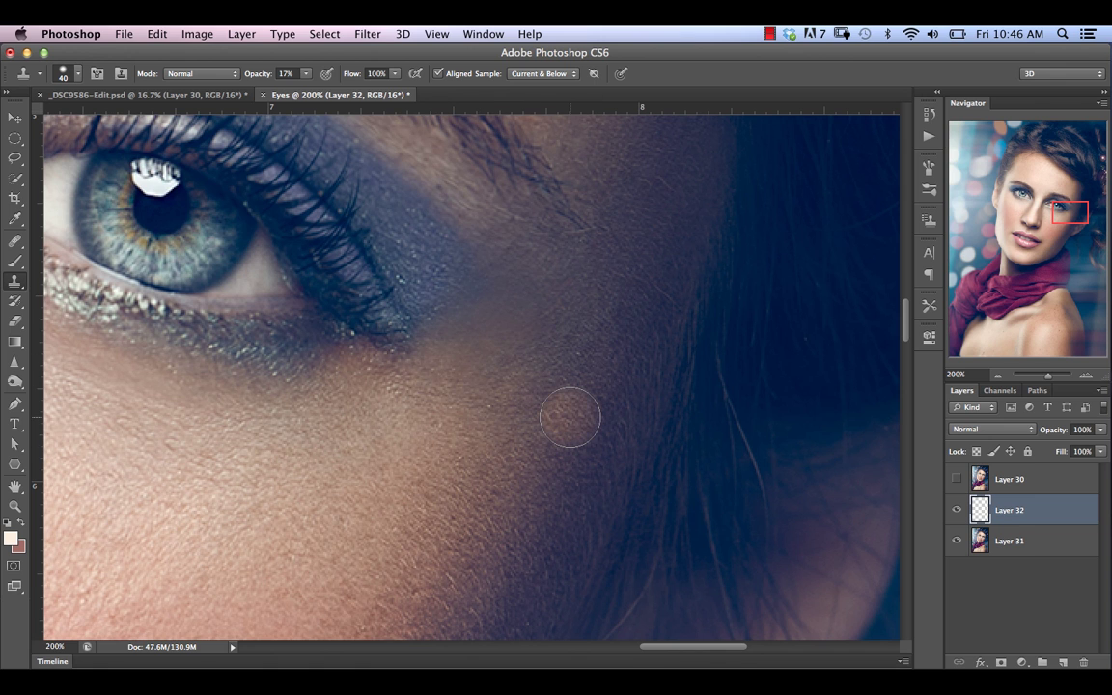
# Step: Examine the retouch across the whole face and compare it with Layer 30
pyautogui.press('super+minus')
pyautogui.press('super+minus')
pyautogui.press('super+minus')
pyautogui.press('super+minus')
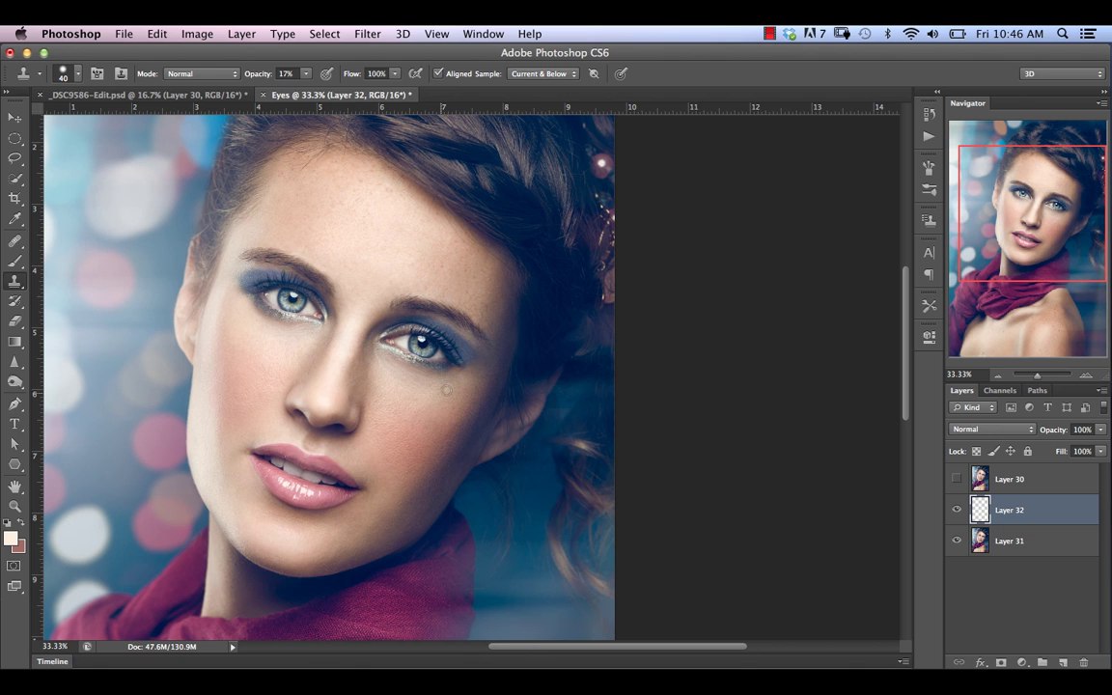
pyautogui.press('super+plus')
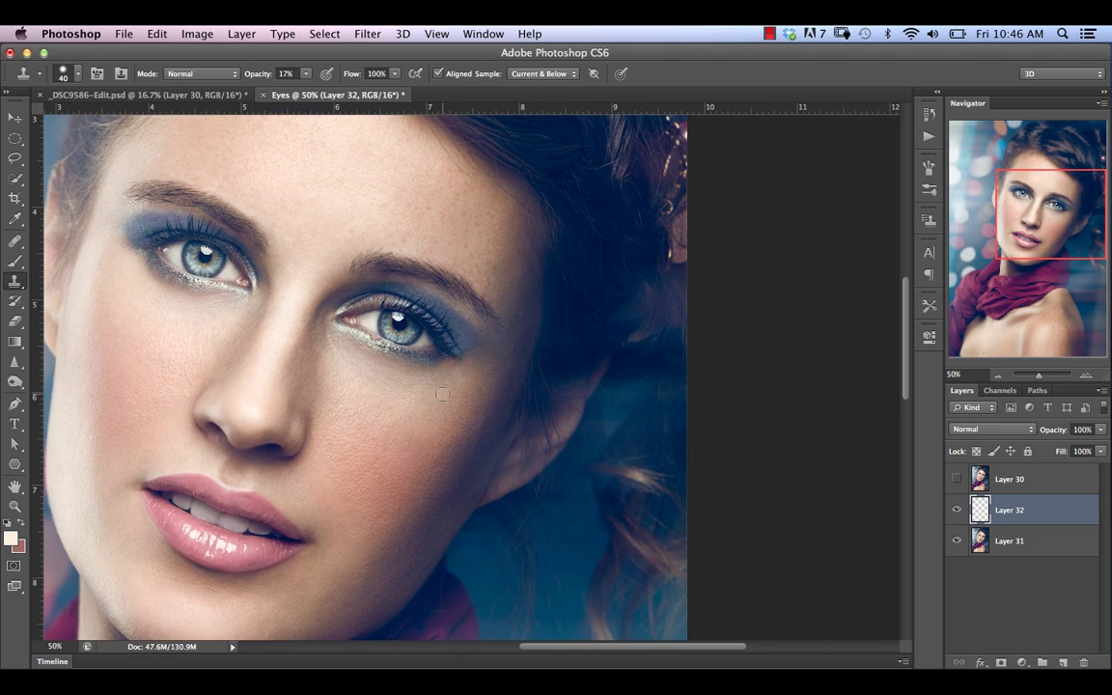
pyautogui.moveTo(951, 169); pyautogui.dragTo(1036, 201)
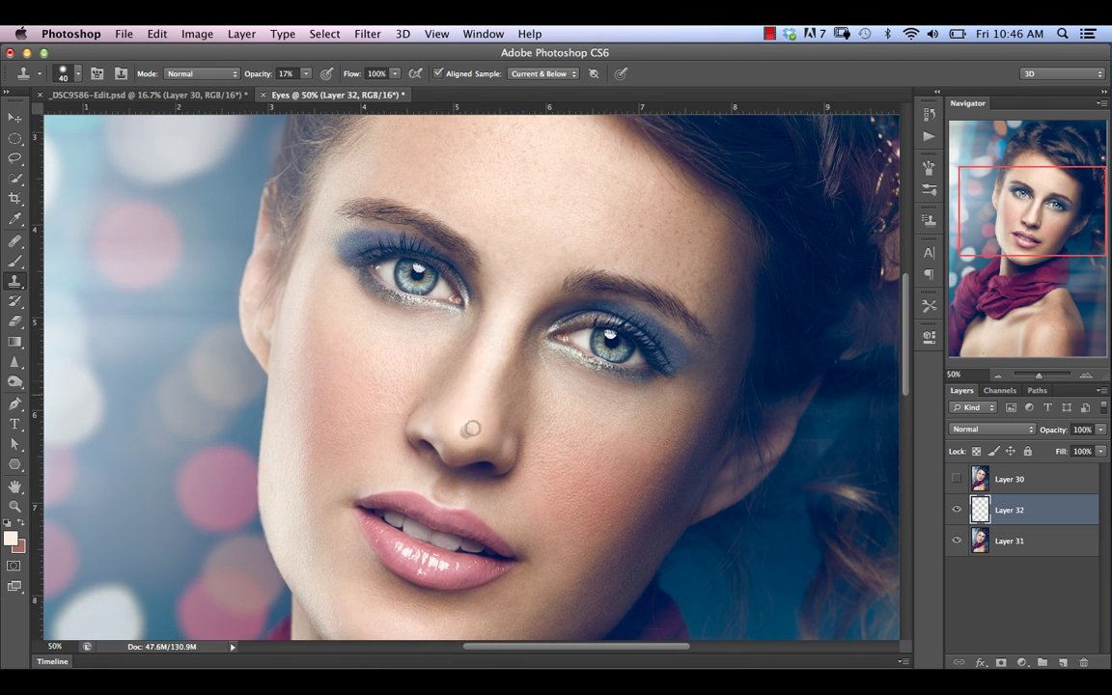
pyautogui.click(957, 481)
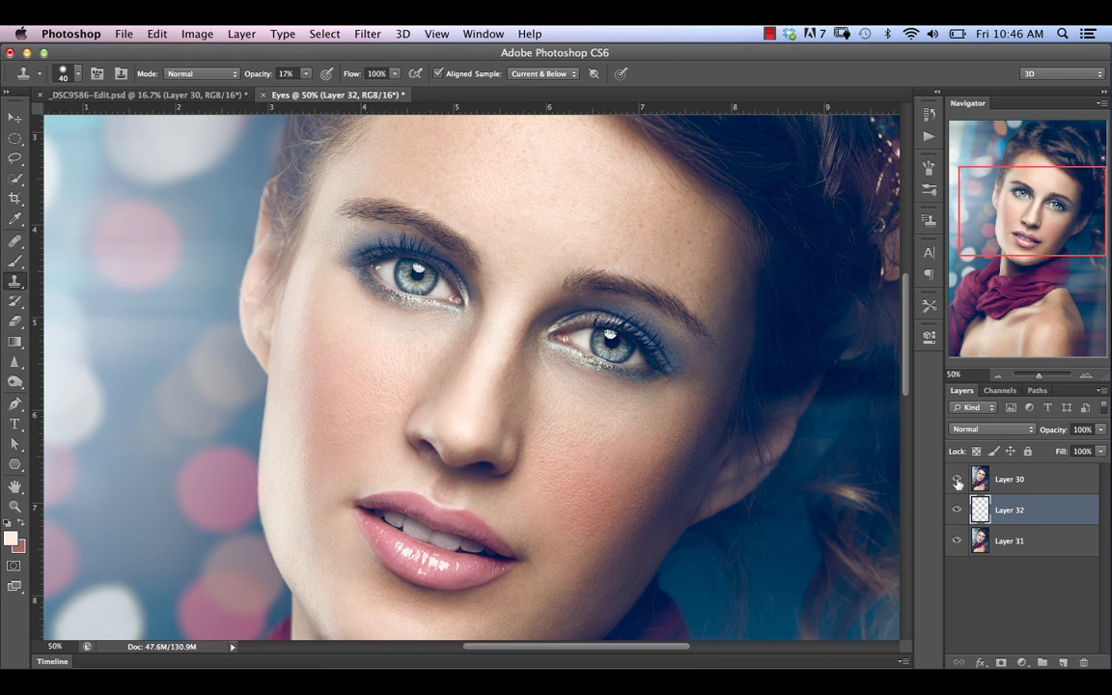
pyautogui.click(956, 480)
# Step: Delete the retouching layer, Layer 32, and hide Layer 30
pyautogui.rightClick(1053, 501)
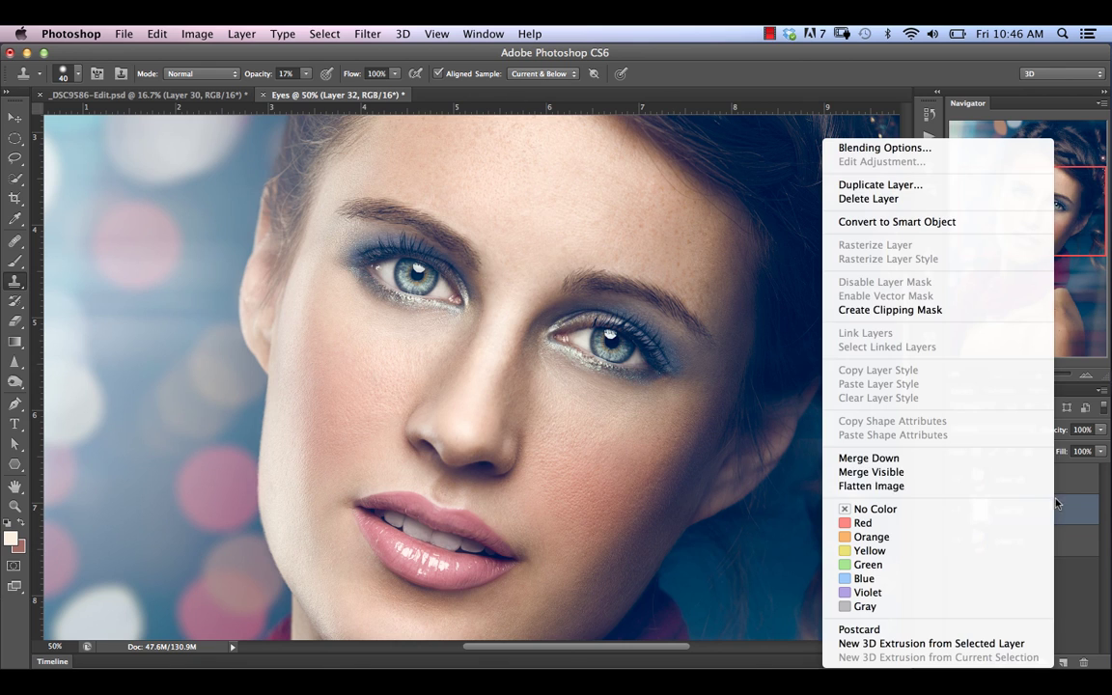
pyautogui.click(820, 188)
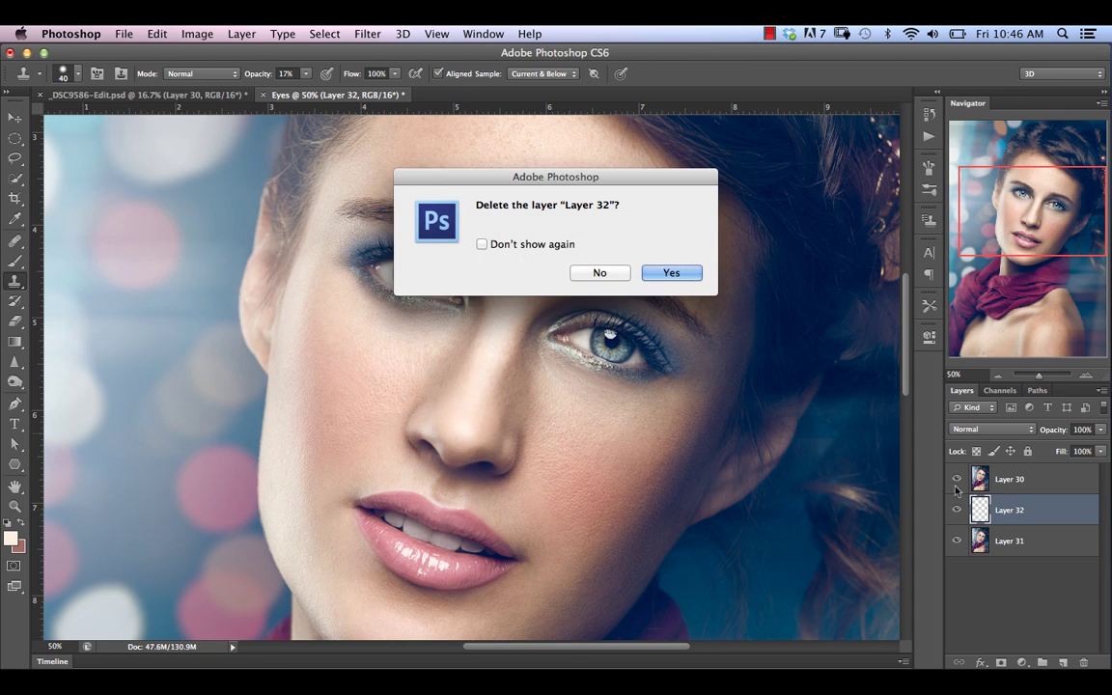
pyautogui.click(665, 271)
pyautogui.click(957, 478)
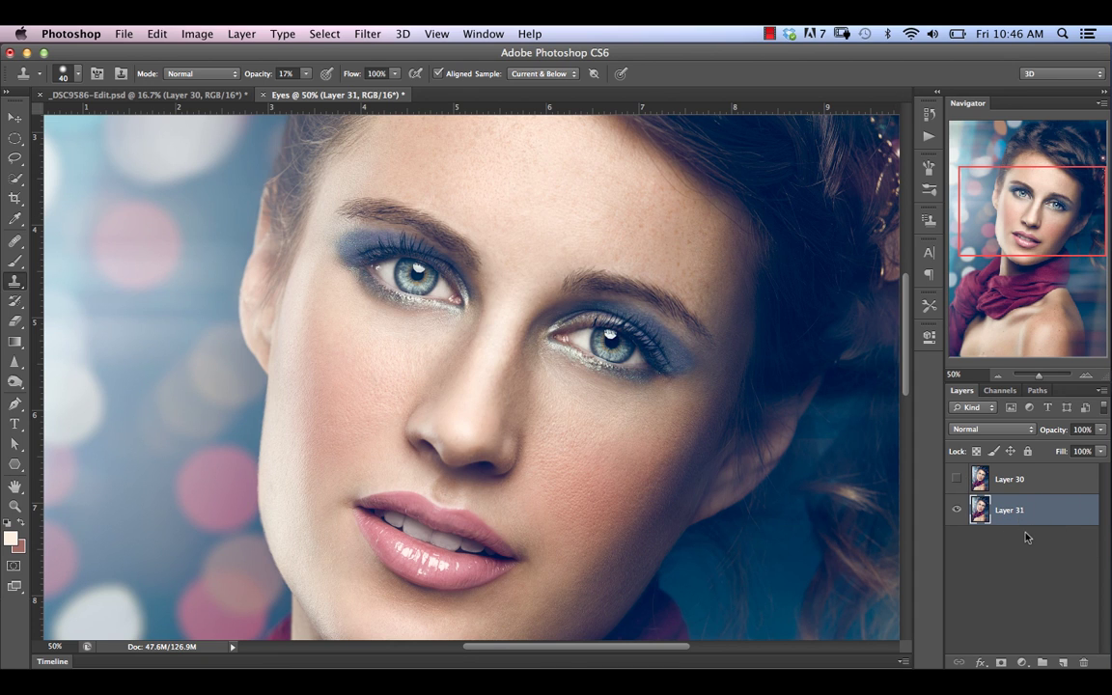
# Step: Duplicate Layer 31 twice, naming the lower copy Low and the upper copy High
pyautogui.press('super+j')
pyautogui.press('super+j')
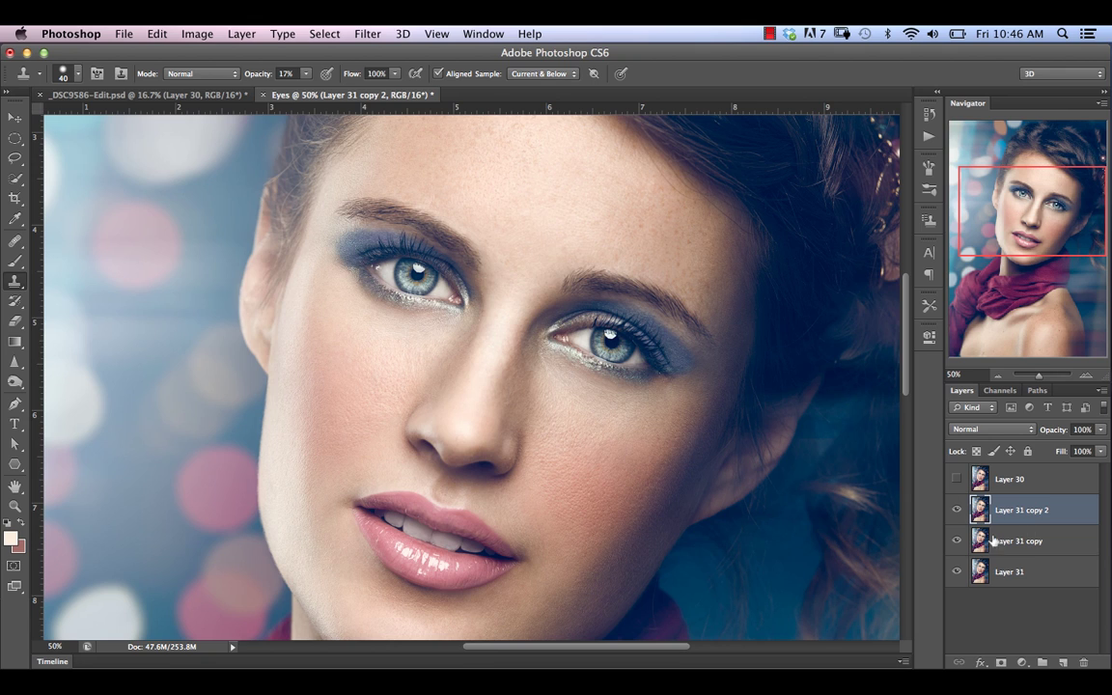
pyautogui.doubleClick(1020, 541)
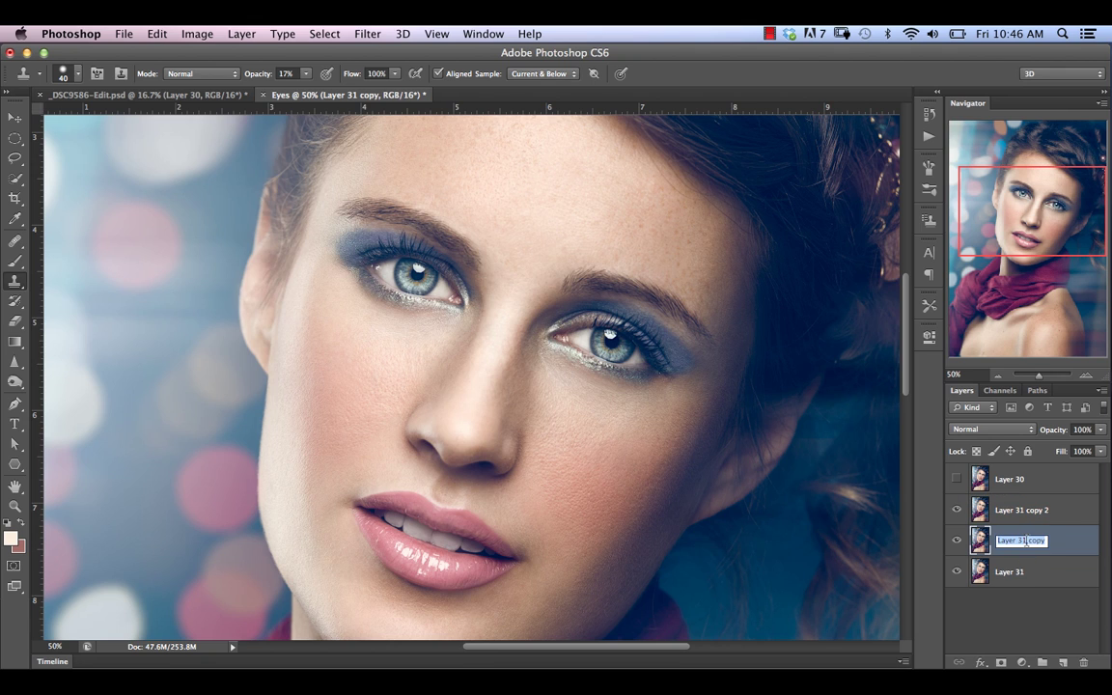
pyautogui.write('Low')
pyautogui.press('Return')
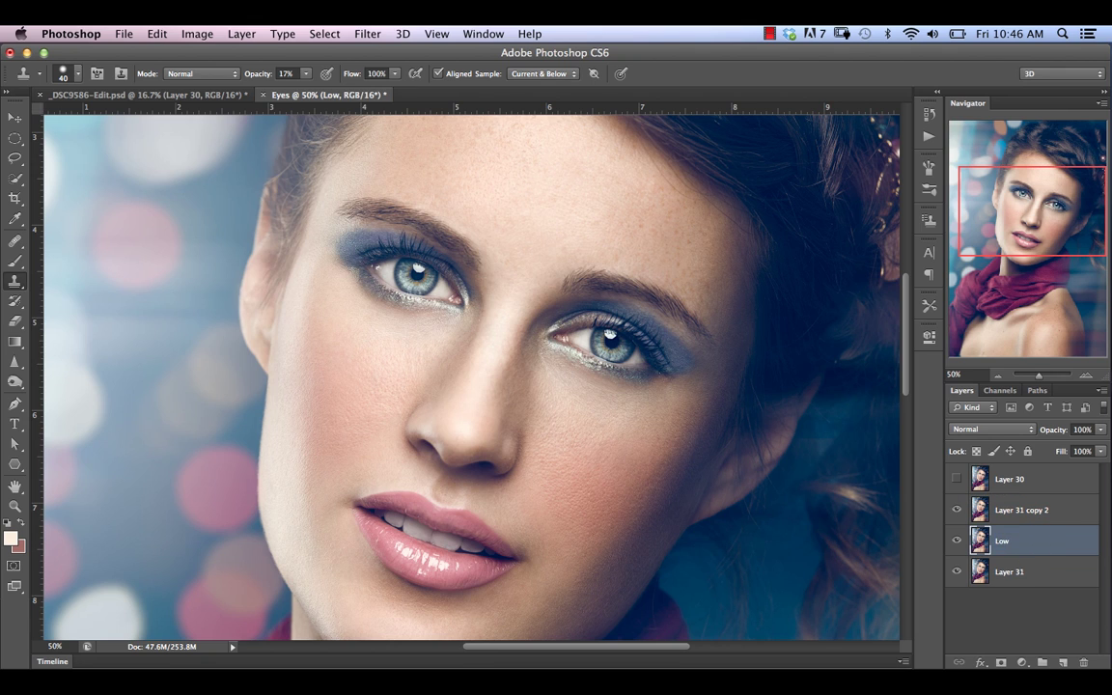
pyautogui.doubleClick(1025, 508)
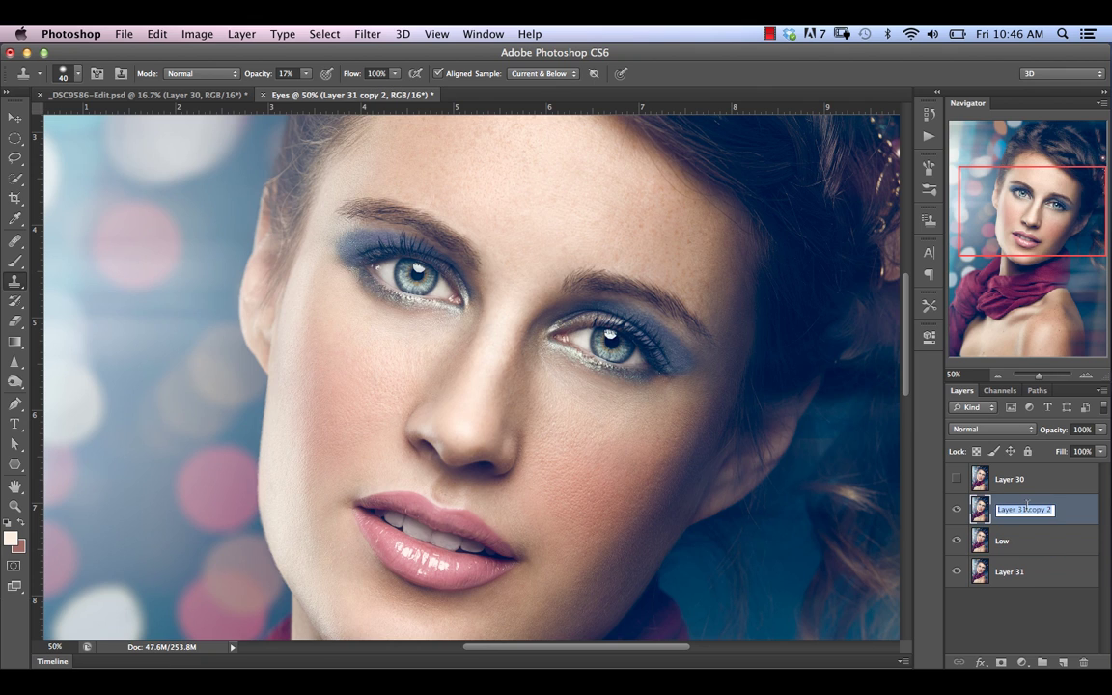
pyautogui.write('High')
pyautogui.press('Return')
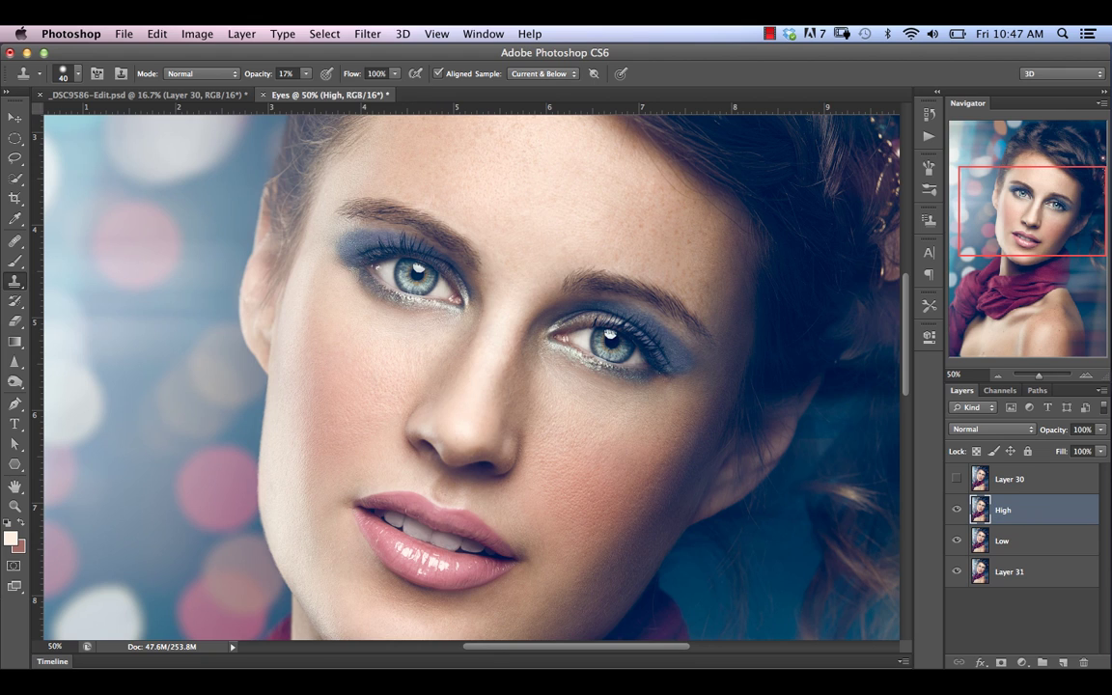
# Step: Hide the High layer and apply a Gaussian Blur with a 5.0-pixel radius to the Low layer
pyautogui.click(1003, 543)
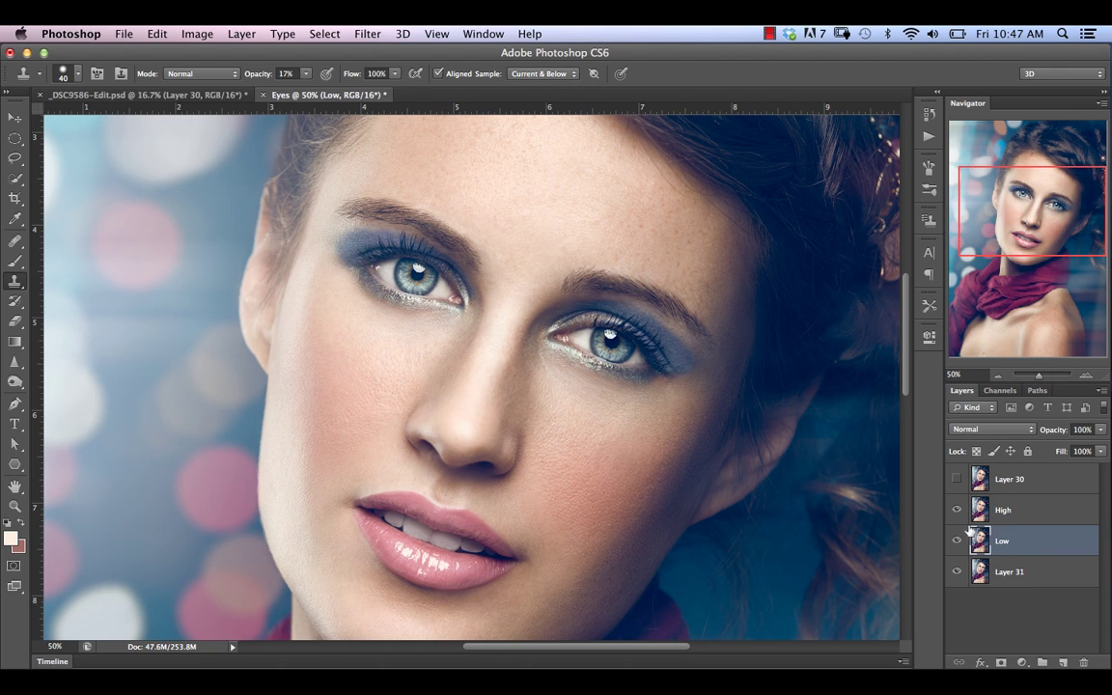
pyautogui.click(958, 511)
pyautogui.click(364, 34)
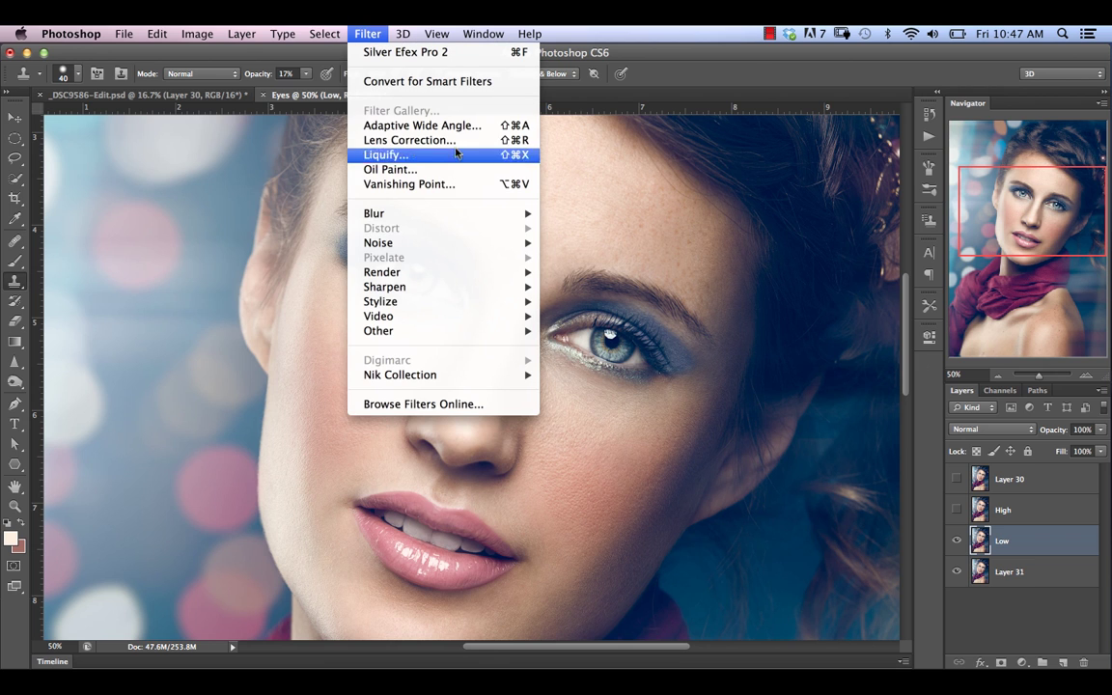
pyautogui.moveTo(509, 214)
pyautogui.click(595, 331)
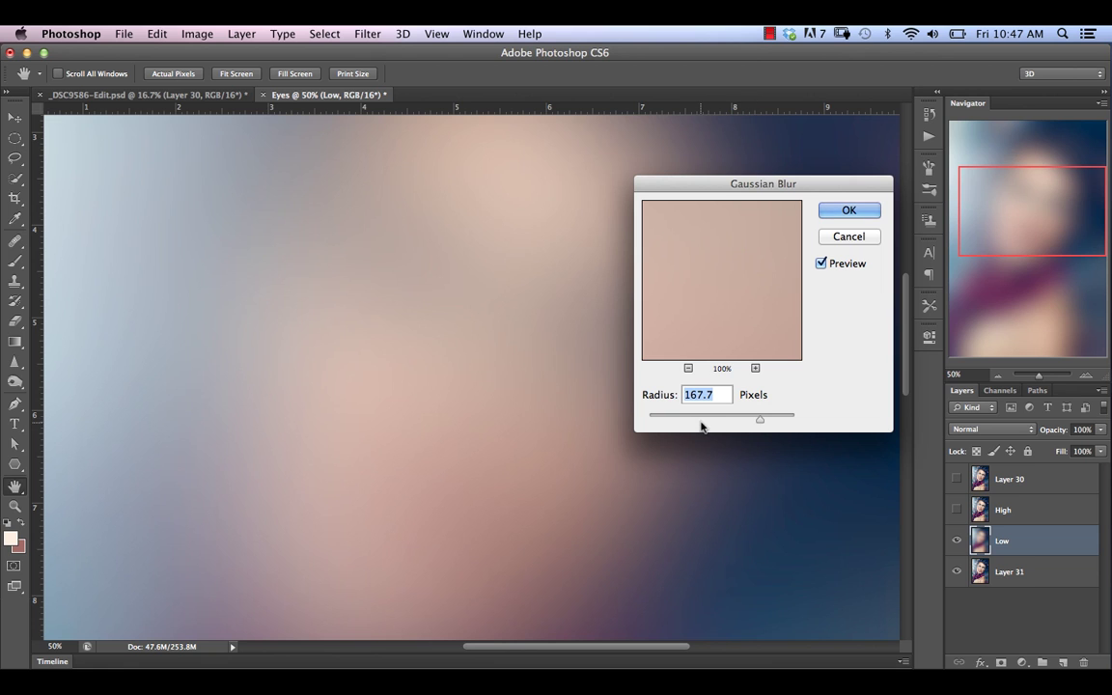
pyautogui.click(702, 421)
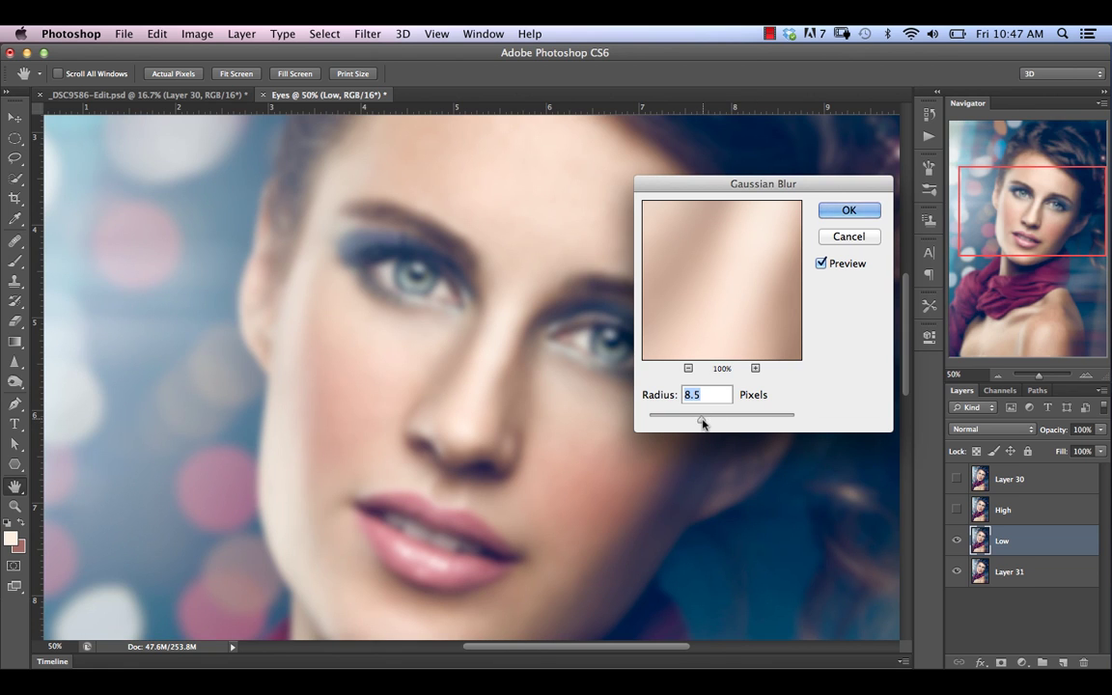
pyautogui.moveTo(702, 422); pyautogui.dragTo(689, 428)
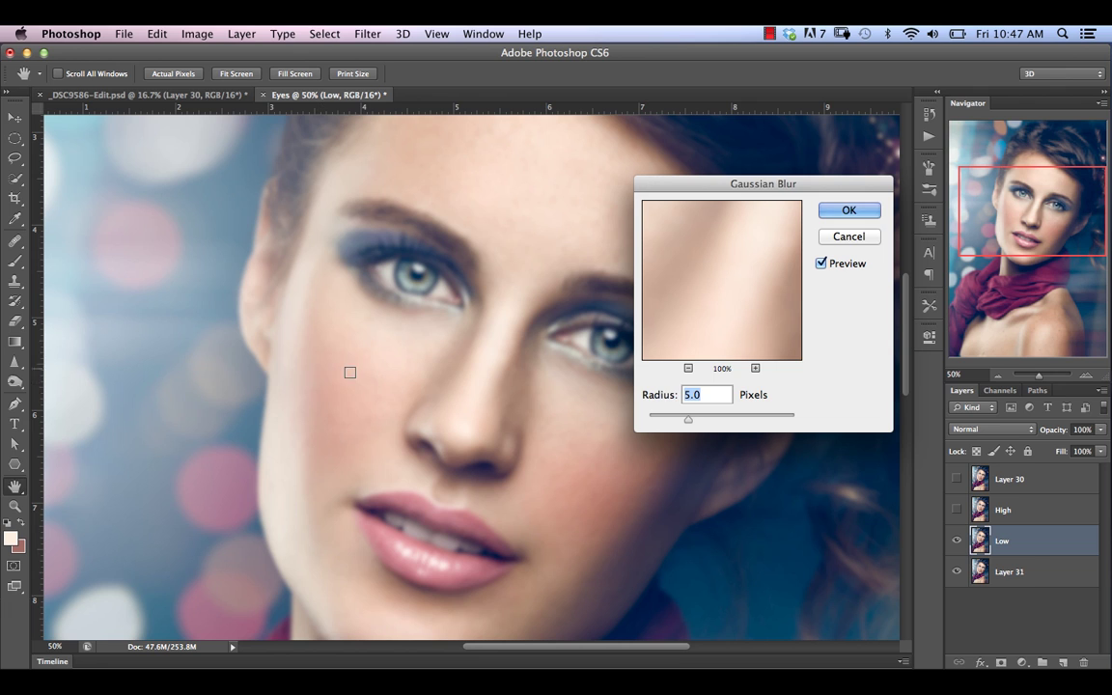
pyautogui.moveTo(687, 422)
pyautogui.mouseDown()
pyautogui.moveTo(670, 430)
pyautogui.moveTo(707, 422)
pyautogui.mouseUp()
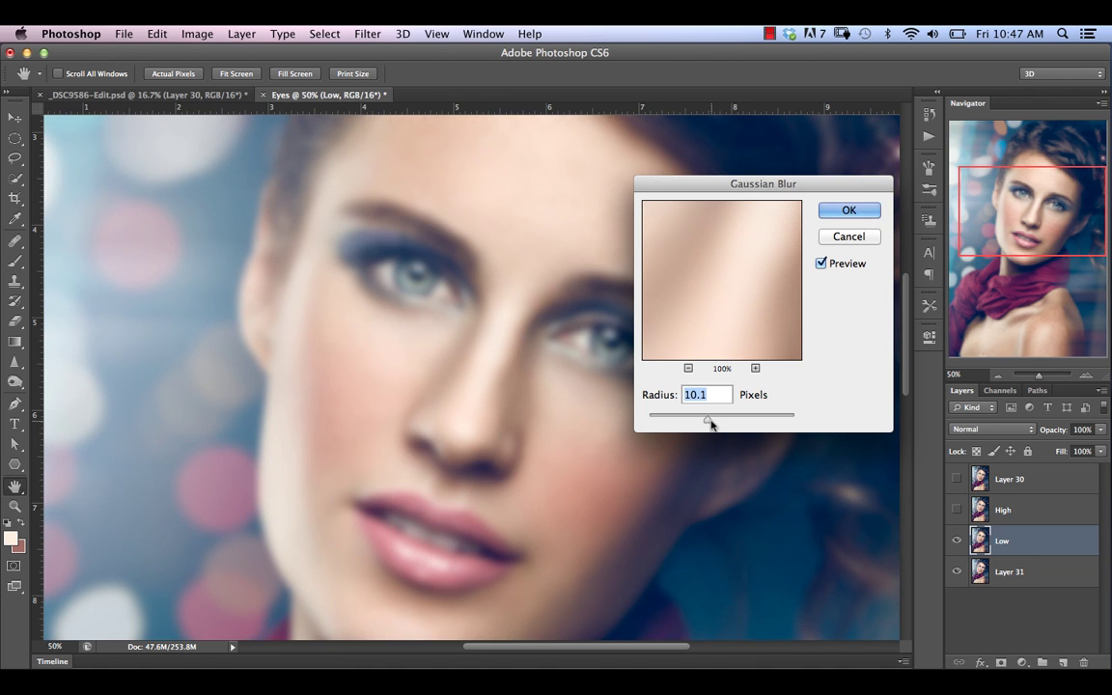
pyautogui.moveTo(710, 424); pyautogui.dragTo(688, 430)
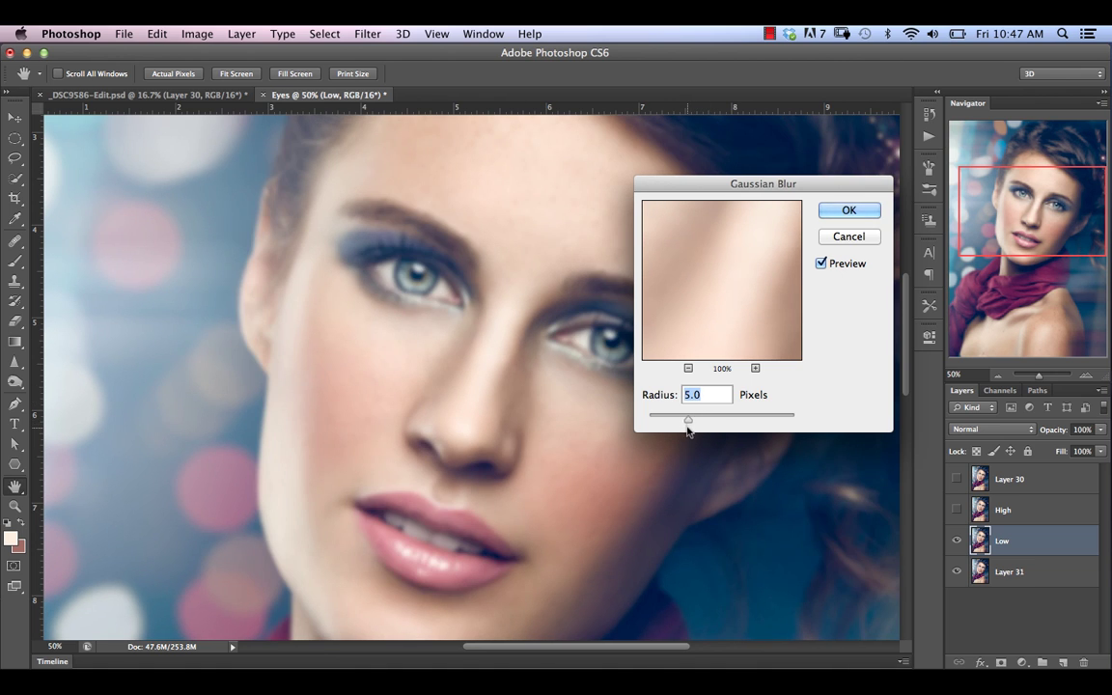
pyautogui.click(845, 210)
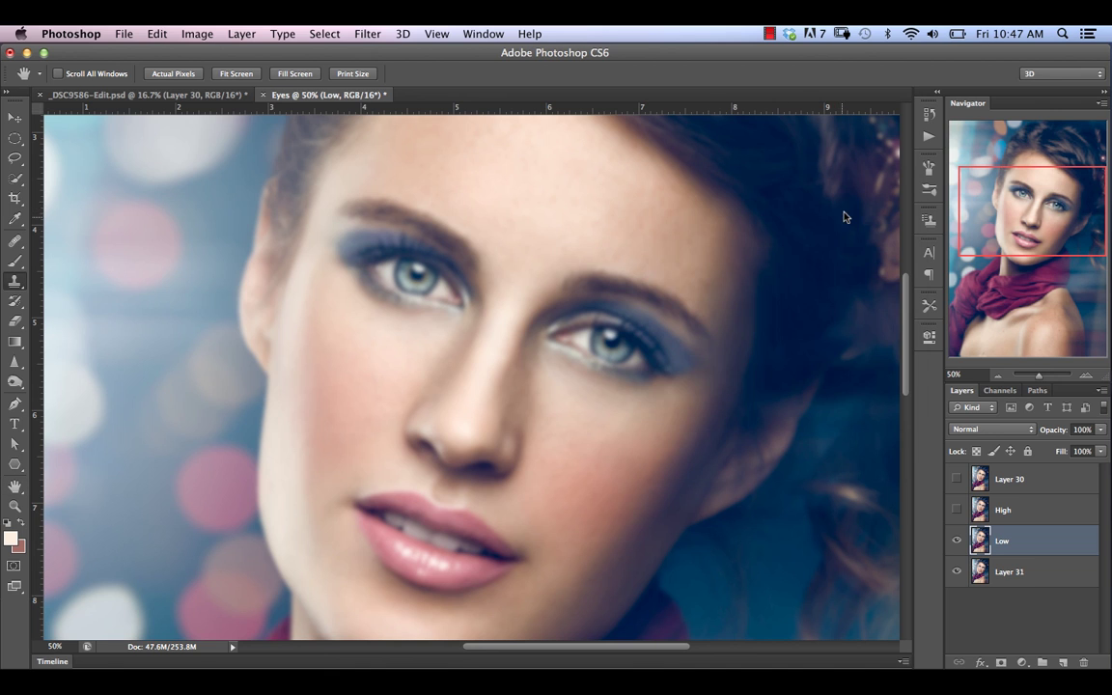
# Step: Show the High layer again and set its blending mode to Linear Light
pyautogui.click(1037, 516)
pyautogui.click(955, 509)
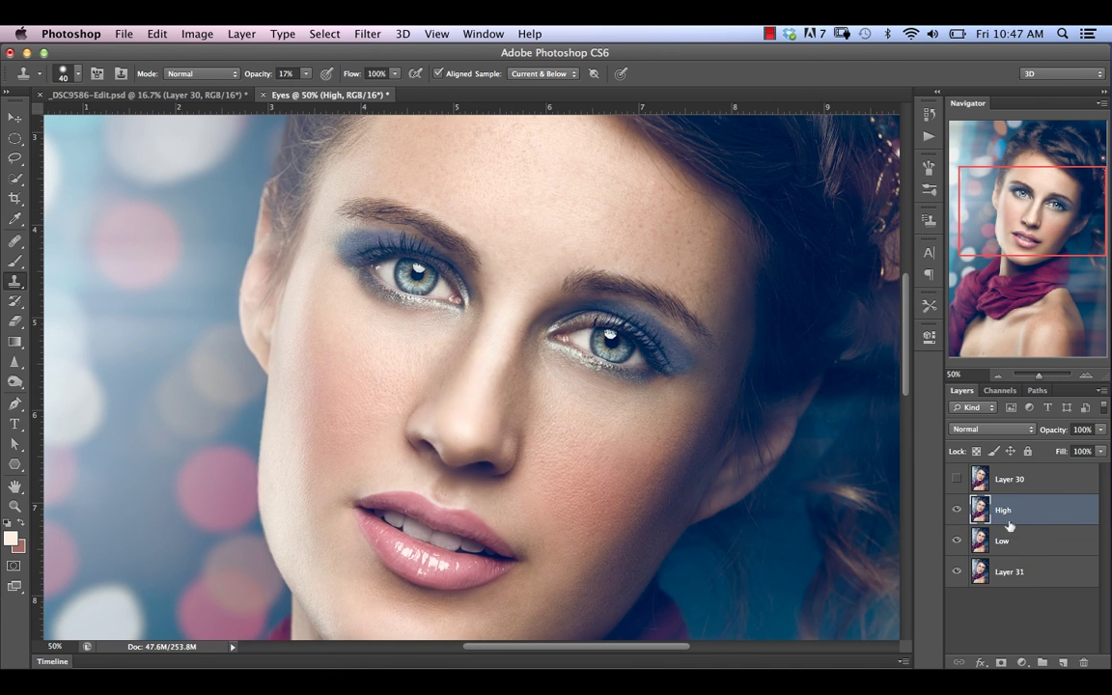
pyautogui.click(999, 428)
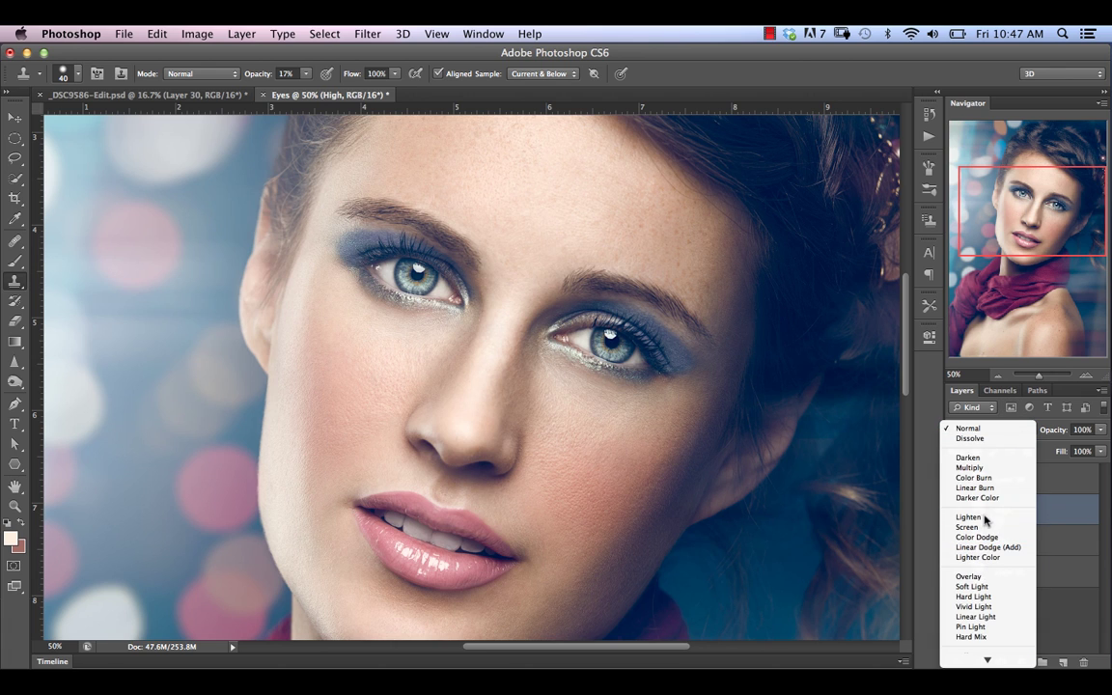
pyautogui.click(977, 616)
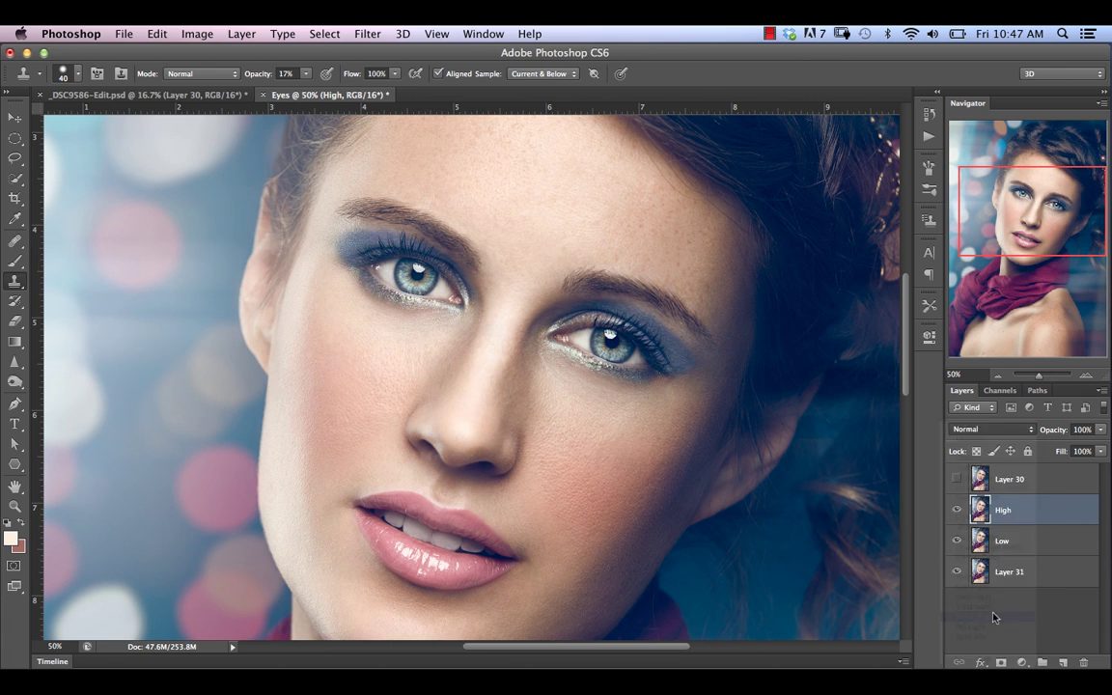
# Step: Apply the inverted RGB channel of the Low layer to High with Apply Image, using Add blending, 100% opacity, scale 2 and offset 0
pyautogui.click(186, 35)
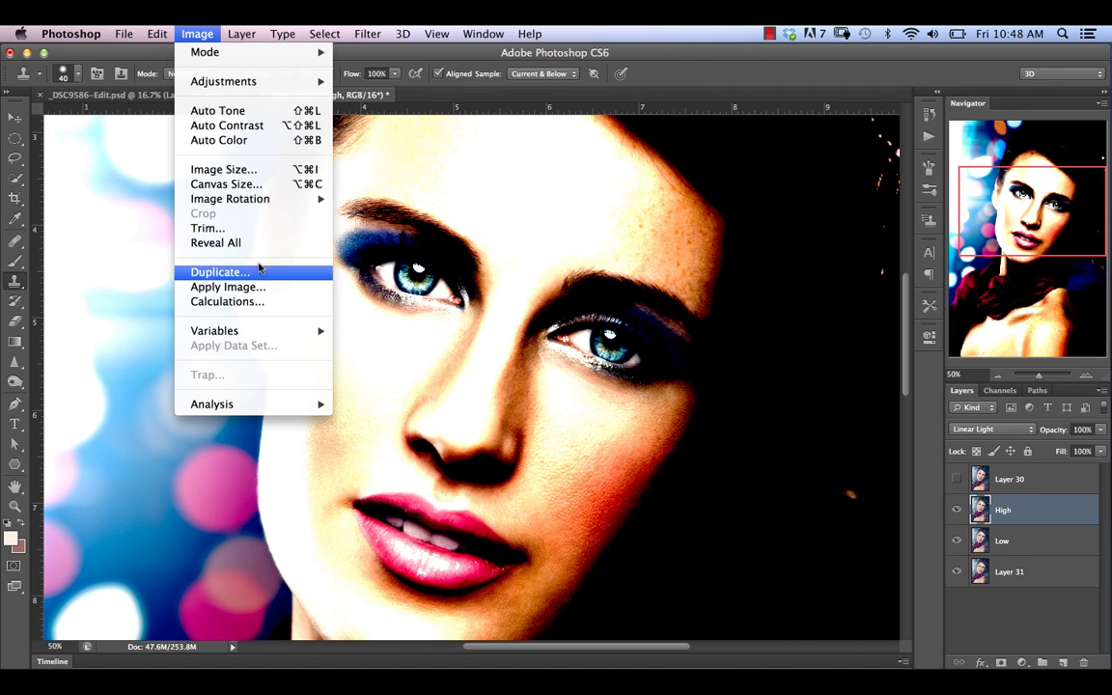
pyautogui.click(220, 286)
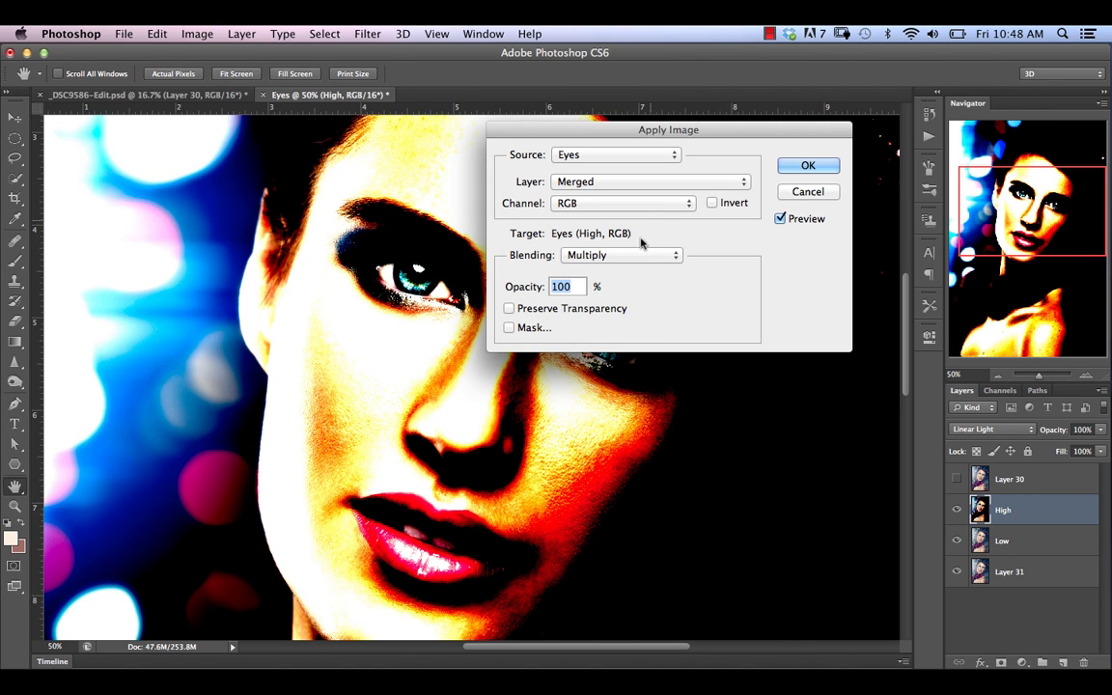
pyautogui.click(669, 181)
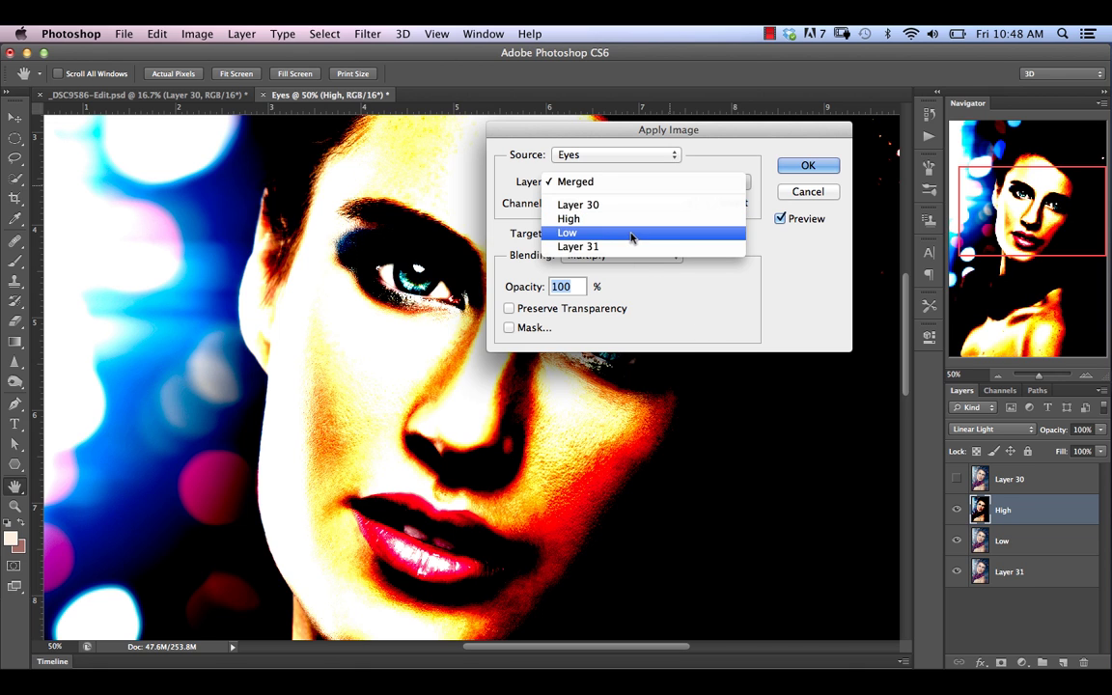
pyautogui.click(628, 234)
pyautogui.click(712, 202)
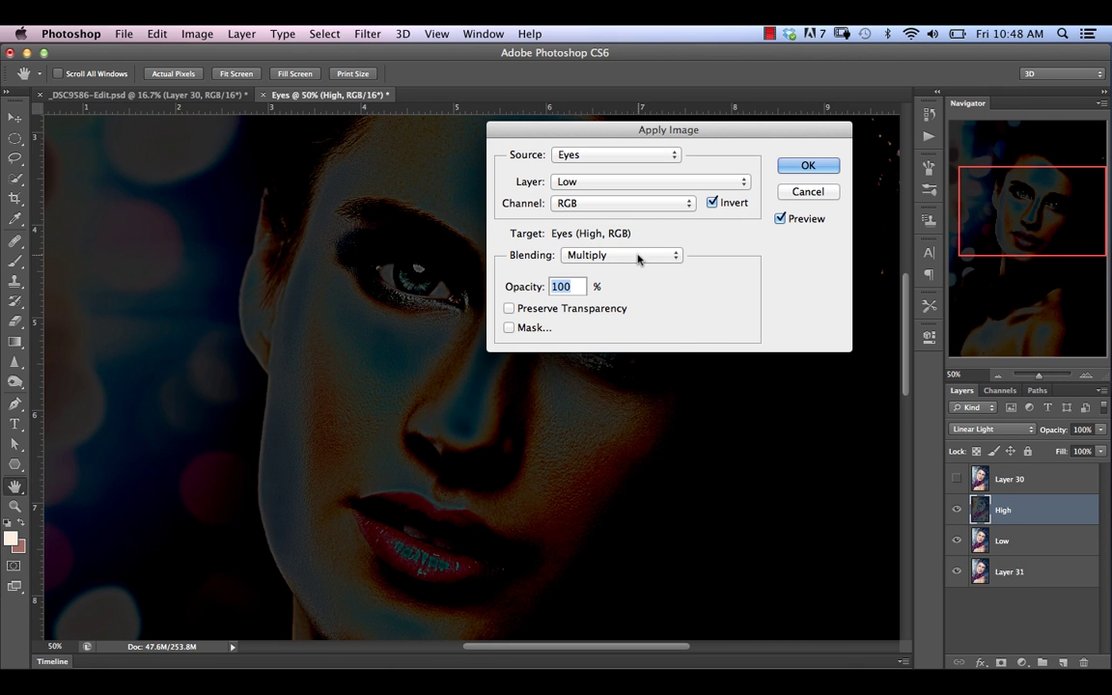
pyautogui.click(640, 256)
pyautogui.click(579, 505)
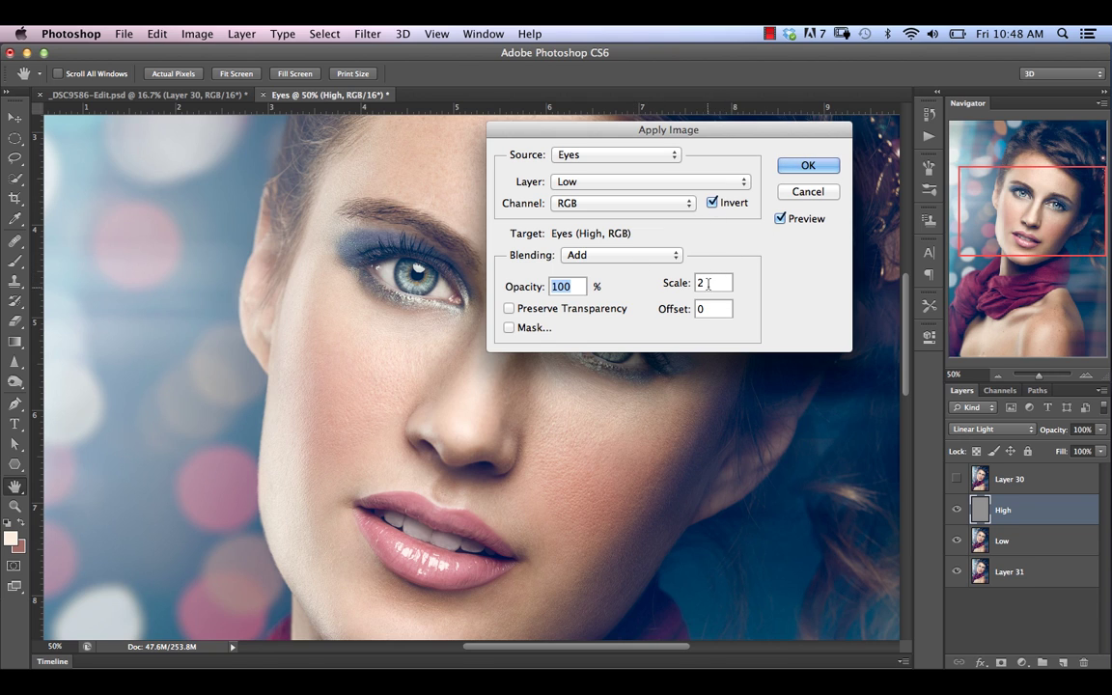
pyautogui.click(806, 167)
pyautogui.press('s')
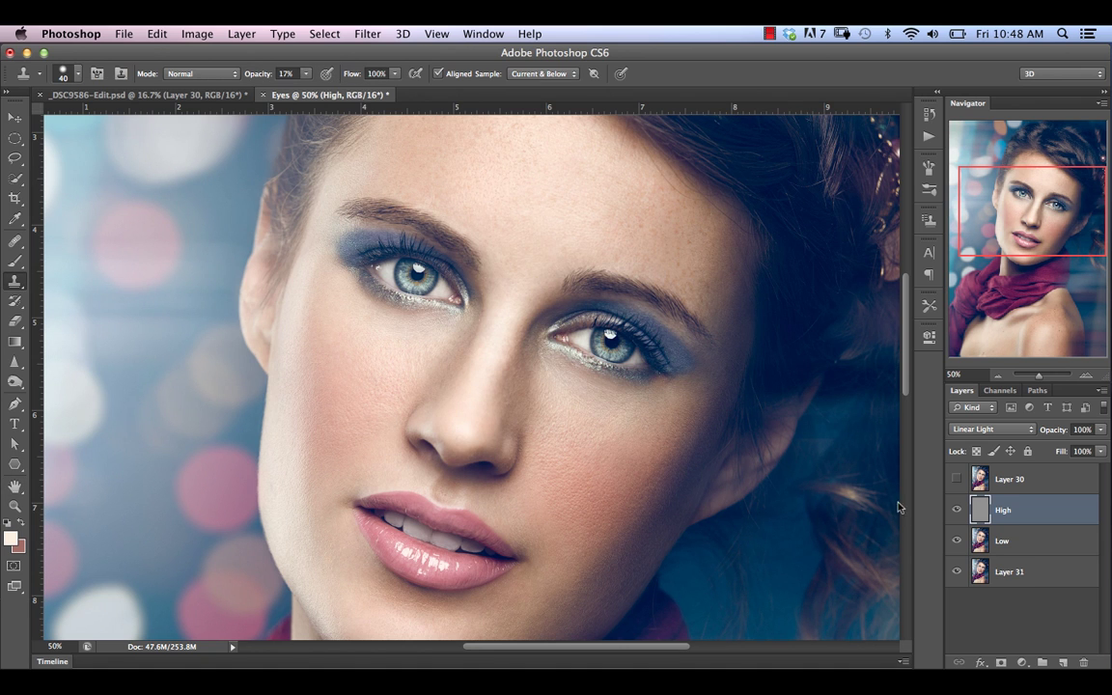
# Step: Check the frequency separation by comparing the image with and without the High layer and the Low layer
pyautogui.click(957, 510)
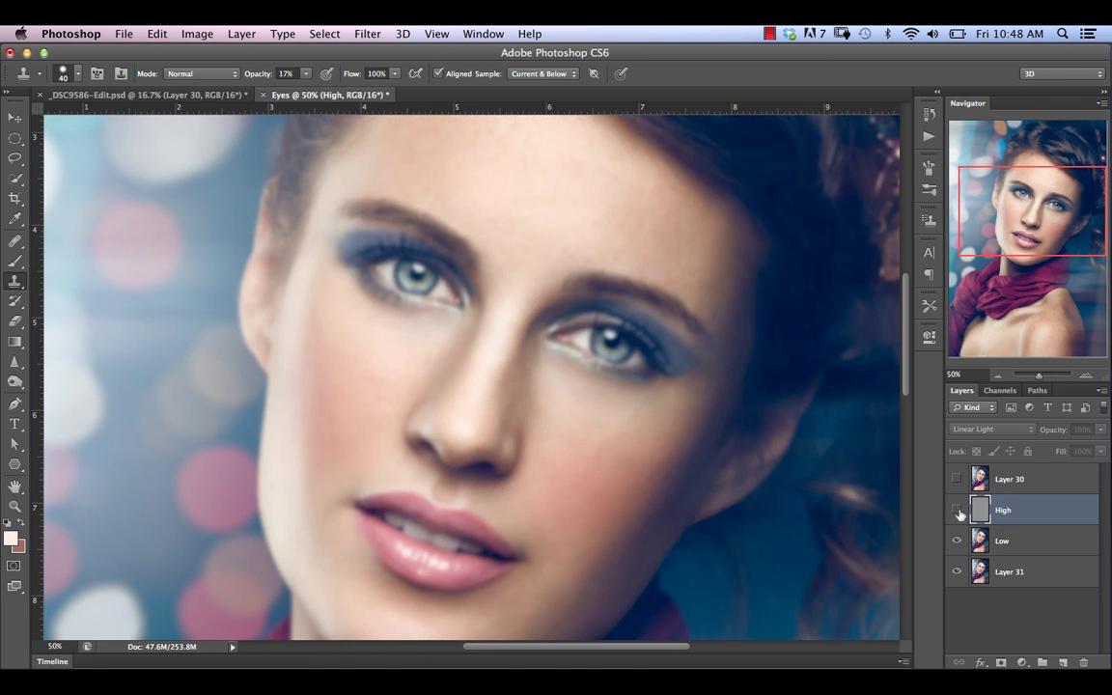
pyautogui.click(956, 510)
pyautogui.click(956, 511)
pyautogui.click(957, 510)
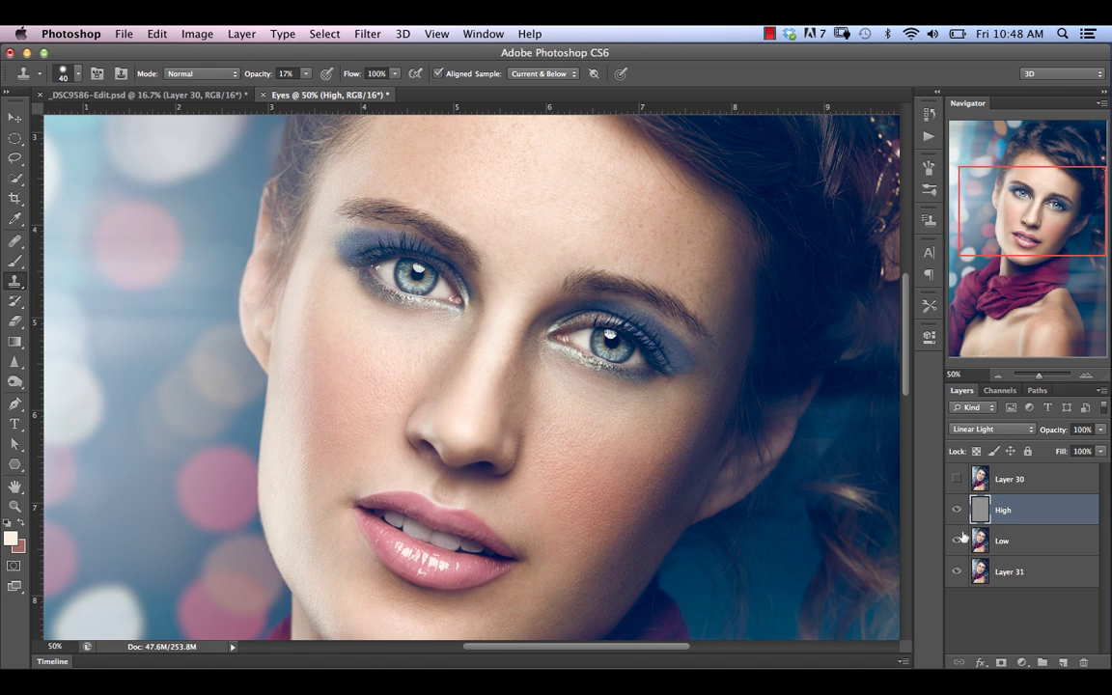
pyautogui.click(956, 542)
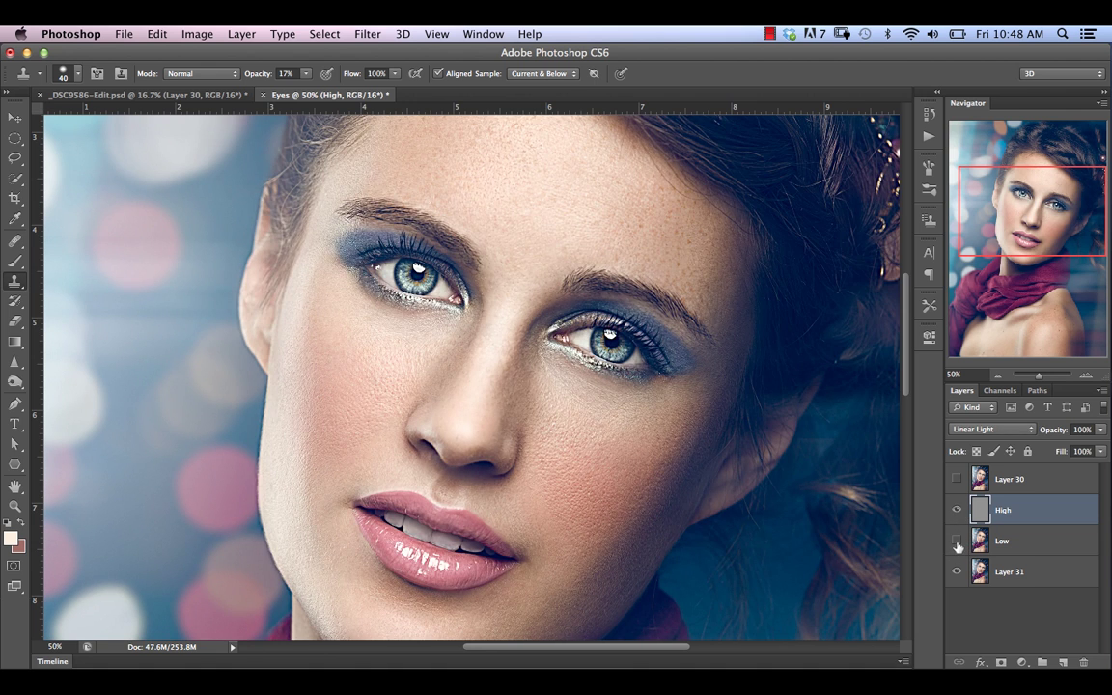
pyautogui.click(956, 542)
pyautogui.click(956, 543)
pyautogui.click(957, 542)
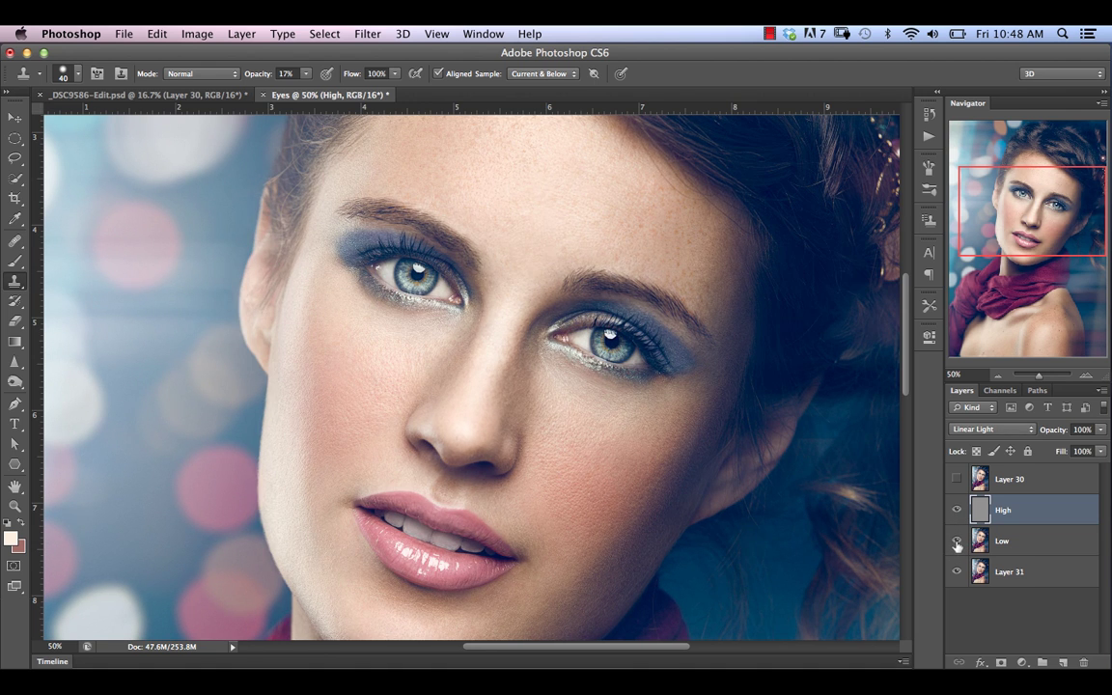
# Step: Add an empty layer between the Low and High layers
pyautogui.click(1011, 542)
pyautogui.hotkey('ctrl', 'alt', 'shift', 'n')
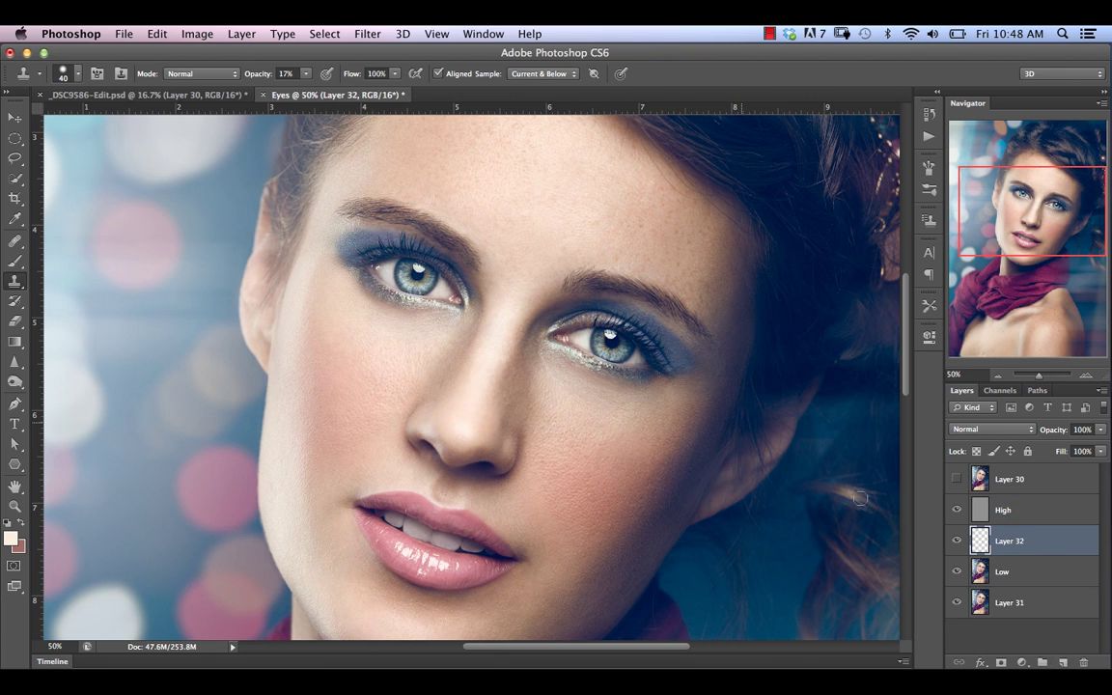
# Step: Examine the eye makeup on the shadowed side of the face and compare it with Layer 30
pyautogui.hotkey('ctrl', '+')
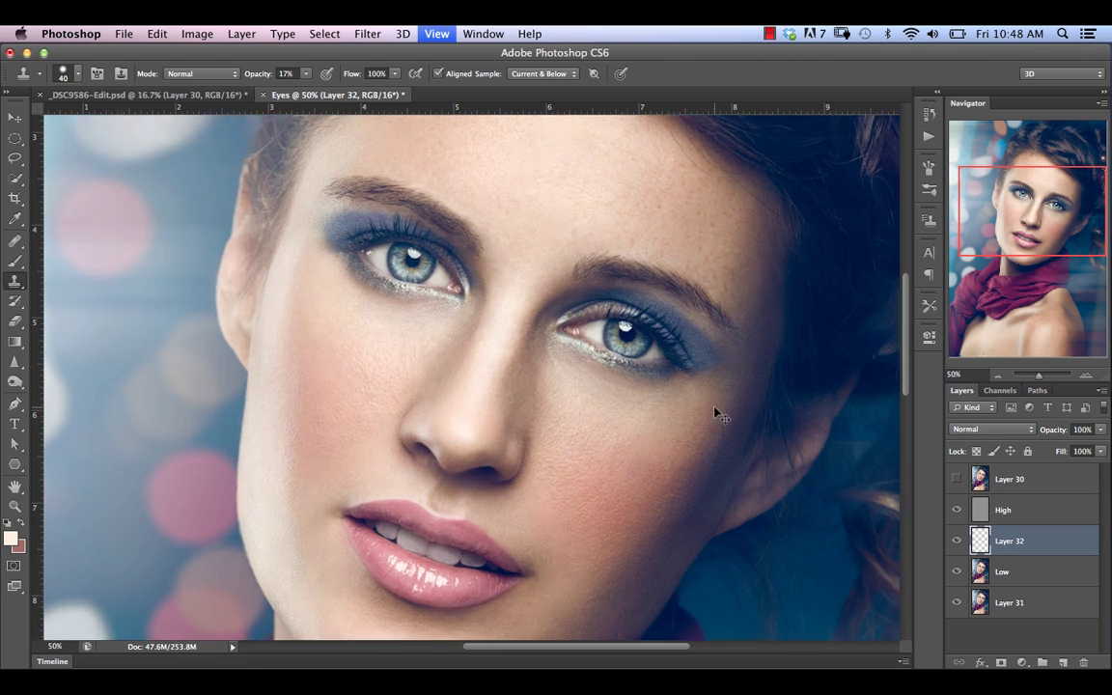
pyautogui.hotkey('ctrl', '+')
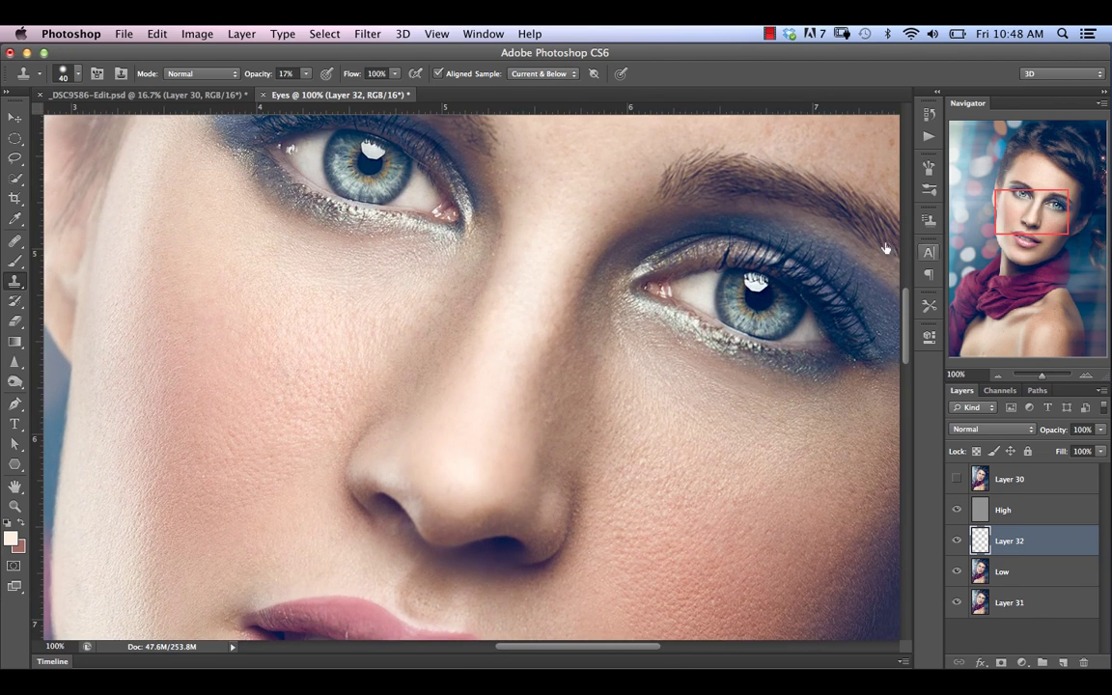
pyautogui.moveTo(1016, 218); pyautogui.dragTo(1034, 212)
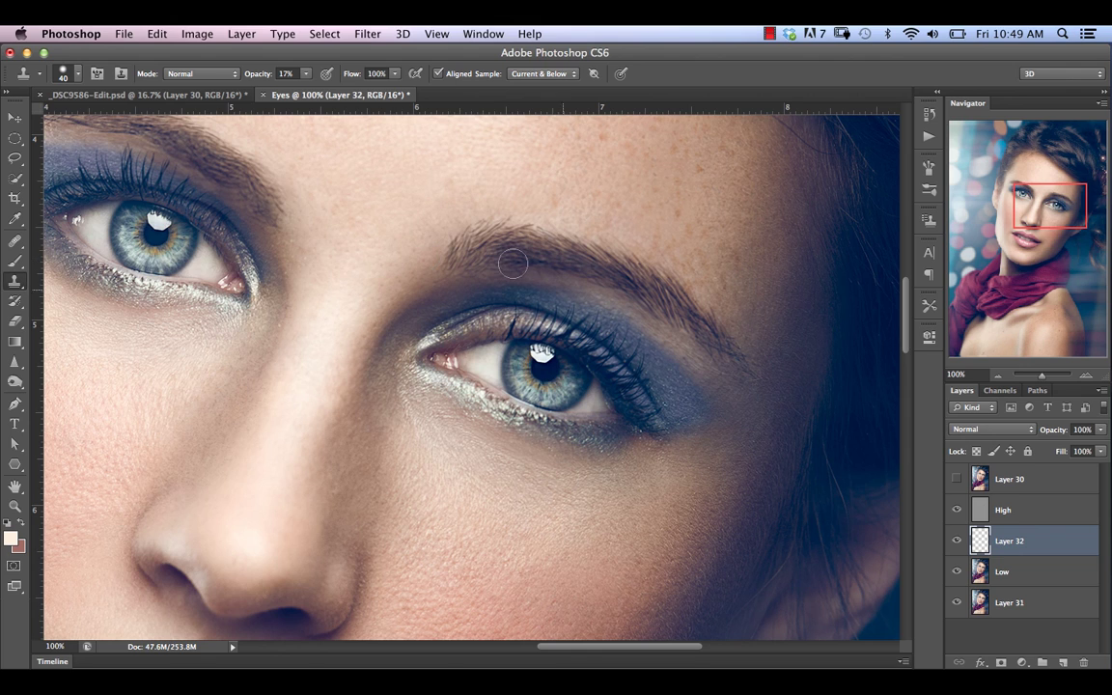
pyautogui.click(957, 482)
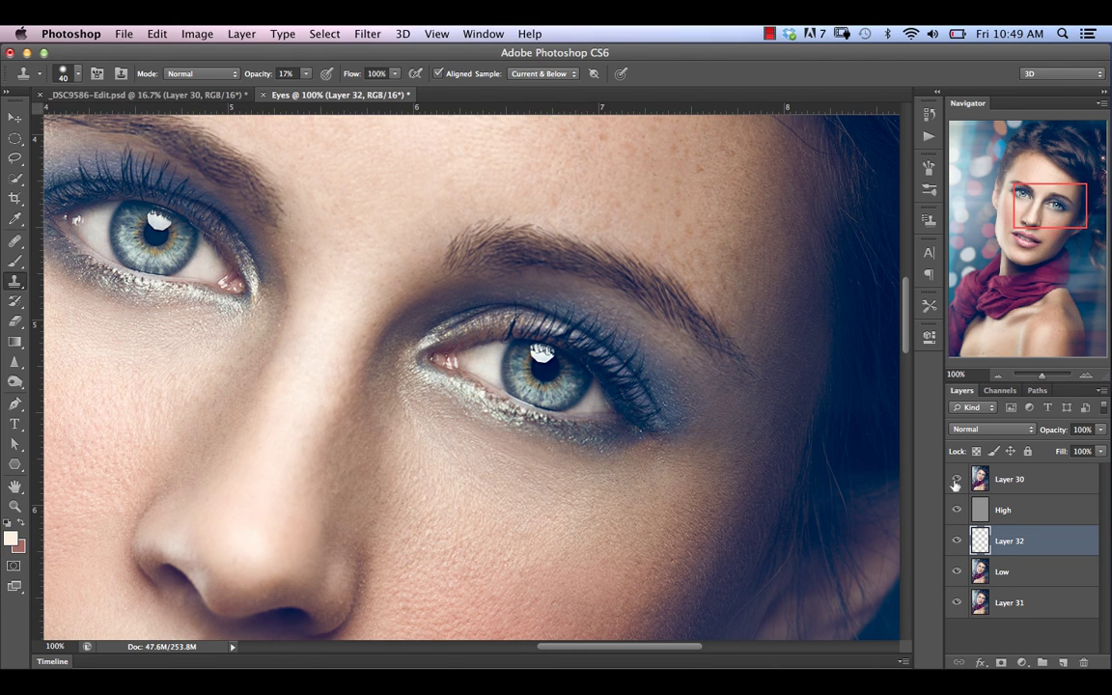
pyautogui.click(957, 481)
pyautogui.click(956, 481)
pyautogui.click(956, 482)
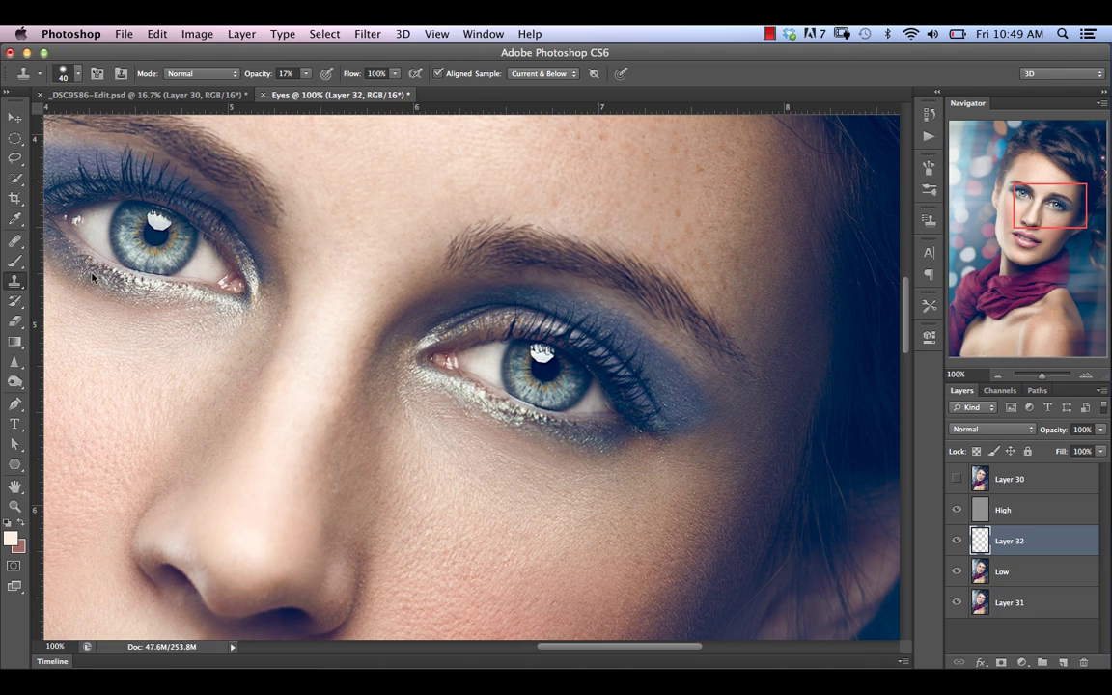
# Step: Set up the Brush tool with a 50 px size, 27% hardness and 3% flow
pyautogui.click(17, 262)
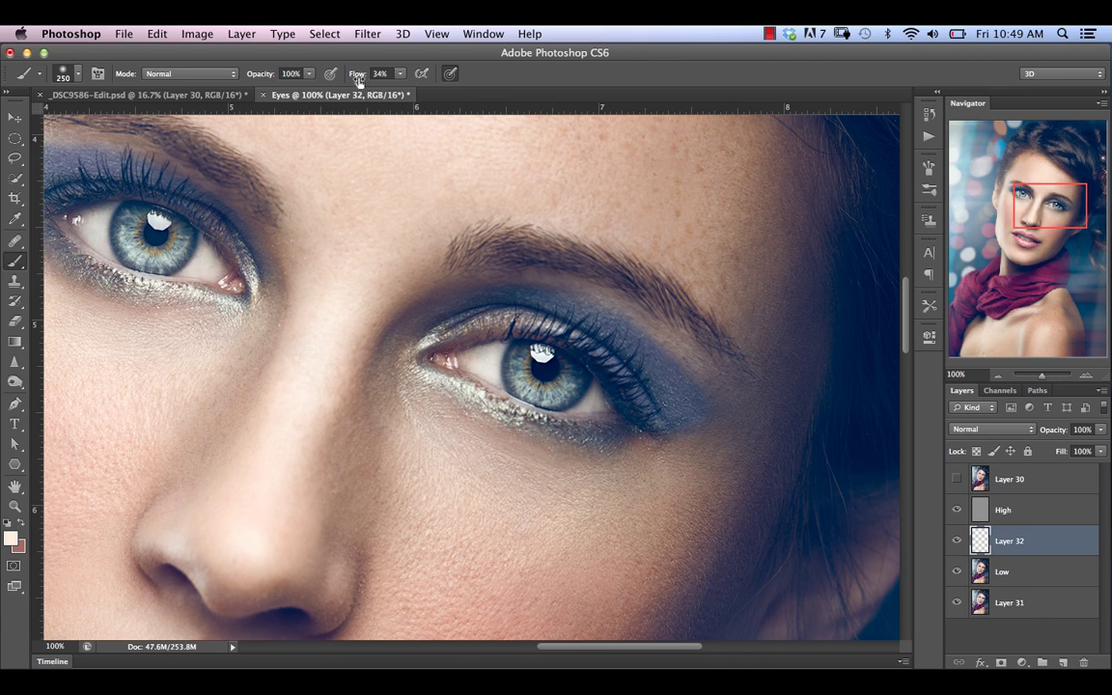
pyautogui.moveTo(358, 82)
pyautogui.mouseDown()
pyautogui.moveTo(322, 82)
pyautogui.moveTo(356, 82)
pyautogui.mouseUp()
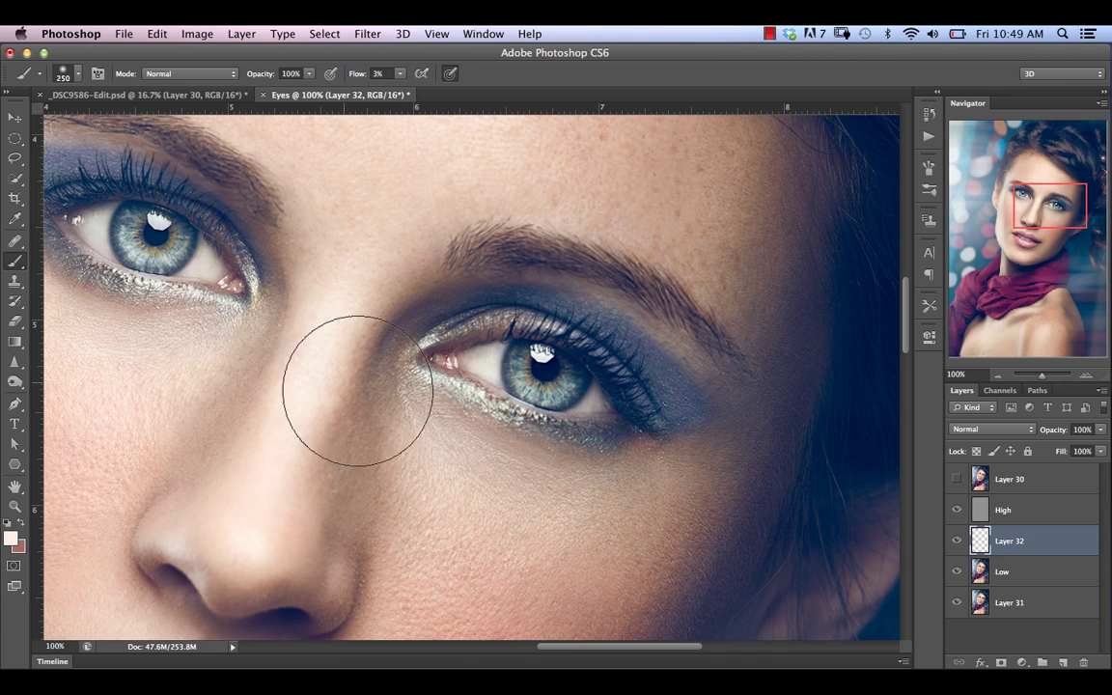
pyautogui.press('[')
pyautogui.press('[')
pyautogui.press('[')
pyautogui.press('[')
pyautogui.press('[')
pyautogui.press('[')
pyautogui.press('[')
pyautogui.press('[')
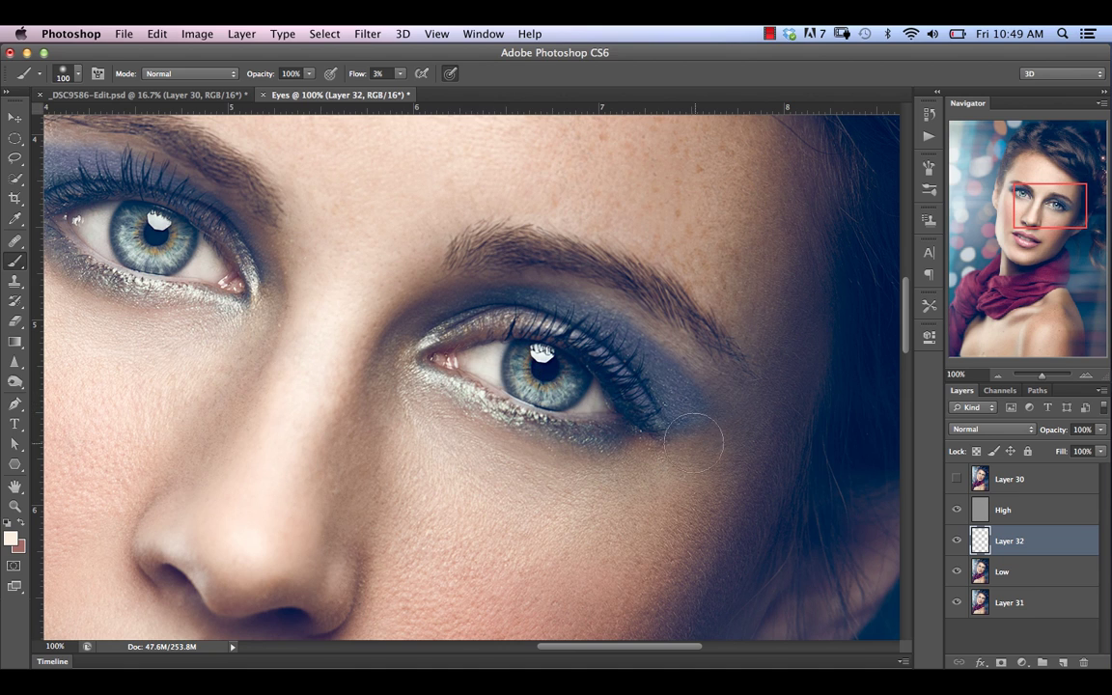
pyautogui.click(74, 80)
pyautogui.click(62, 154)
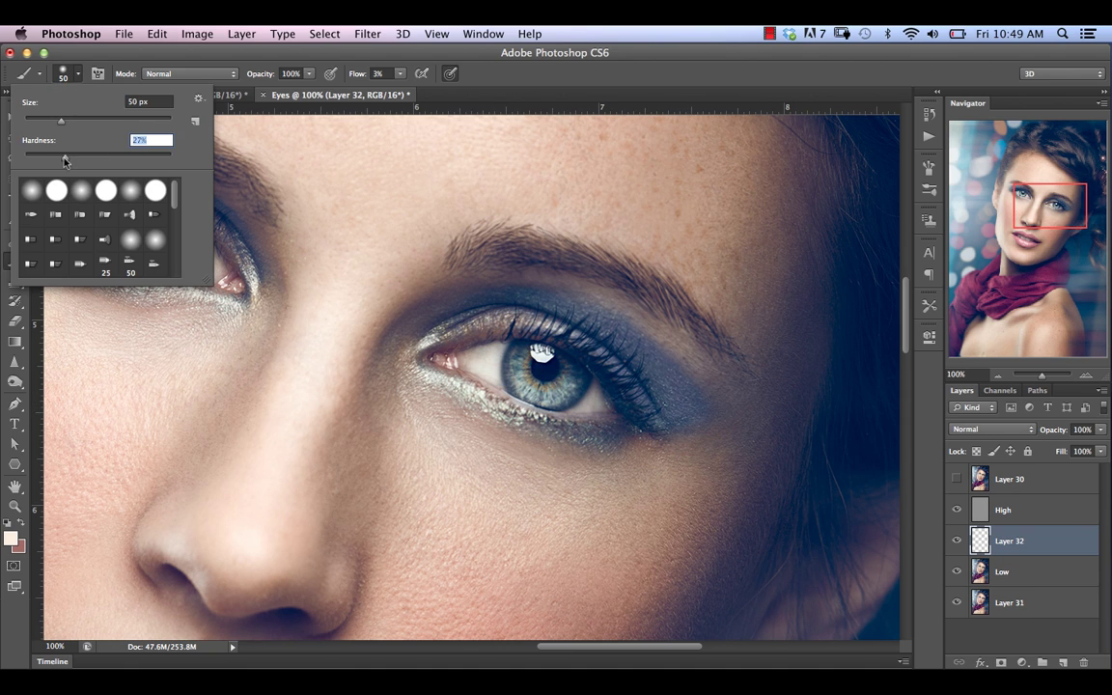
pyautogui.press('Return')
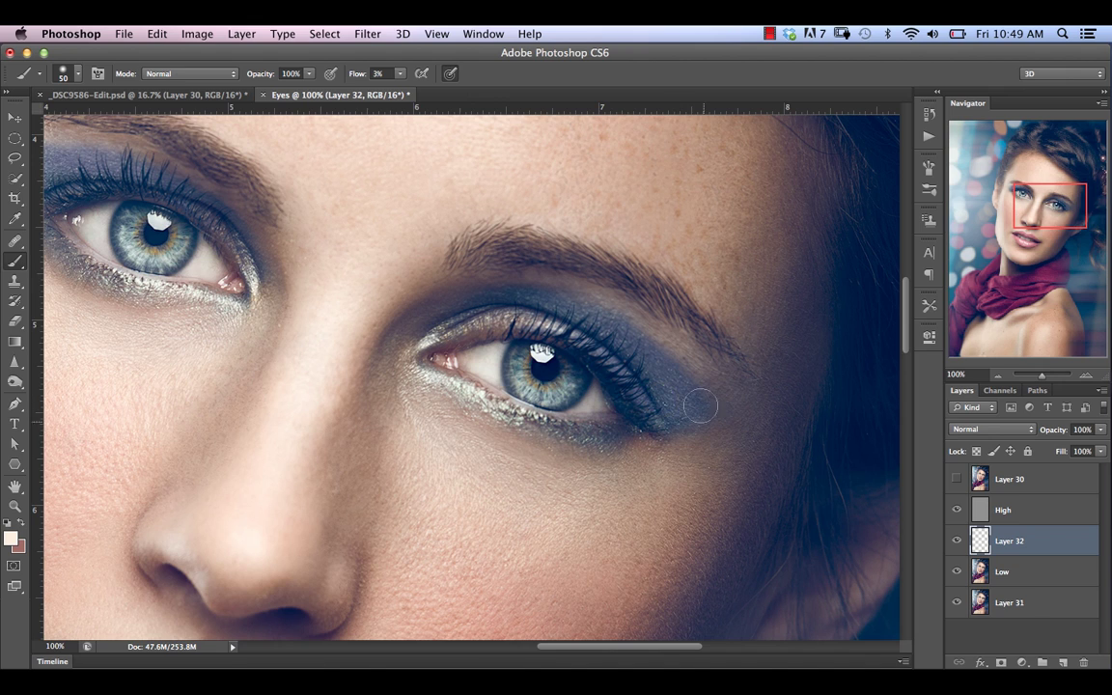
# Step: Paint sampled skin tones over the blue eyeshadow edge at and below the outer corner of the shadow-side eye, undoing the unwanted stroke
pyautogui.keyDown('alt'); pyautogui.click(701, 436); pyautogui.keyUp('alt')
pyautogui.keyDown('alt'); pyautogui.click(740, 432); pyautogui.keyUp('alt')
pyautogui.keyDown('alt'); pyautogui.click(726, 438); pyautogui.keyUp('alt')
pyautogui.moveTo(717, 439); pyautogui.dragTo(695, 426)
pyautogui.keyDown('alt'); pyautogui.click(722, 403); pyautogui.keyUp('alt')
pyautogui.keyDown('alt'); pyautogui.click(737, 403); pyautogui.keyUp('alt')
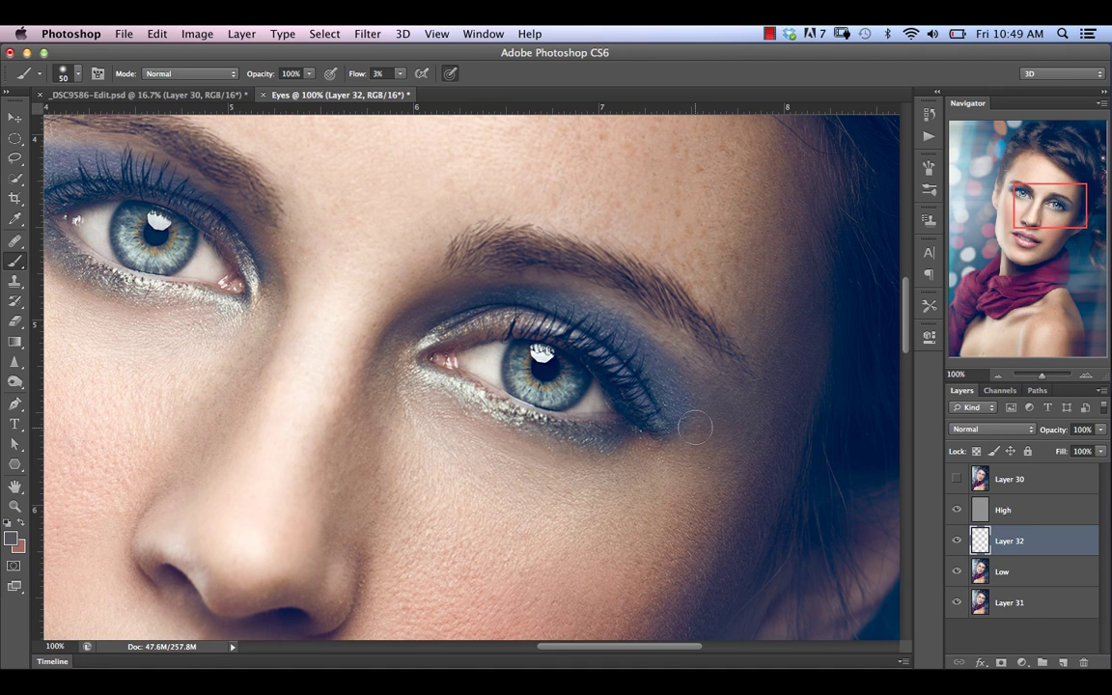
pyautogui.keyDown('alt'); pyautogui.click(687, 460); pyautogui.keyUp('alt')
pyautogui.press('super+z')
pyautogui.keyDown('alt'); pyautogui.click(705, 450); pyautogui.keyUp('alt')
# Step: Reduce the brush to 45 px and paint sampled skin tones along the eyeshadow's upper edge beneath the brow of the shadow-side eye
pyautogui.keyDown('alt'); pyautogui.click(690, 351); pyautogui.keyUp('alt')
pyautogui.keyDown('alt'); pyautogui.click(693, 346); pyautogui.keyUp('alt')
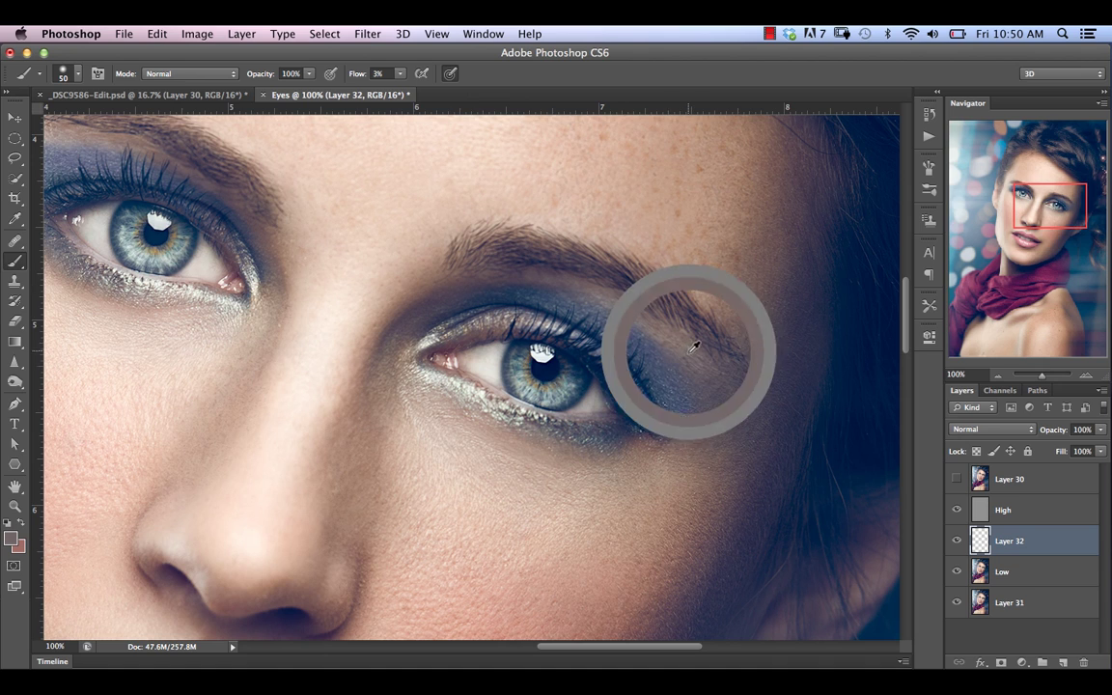
pyautogui.keyDown('alt'); pyautogui.click(695, 357); pyautogui.keyUp('alt')
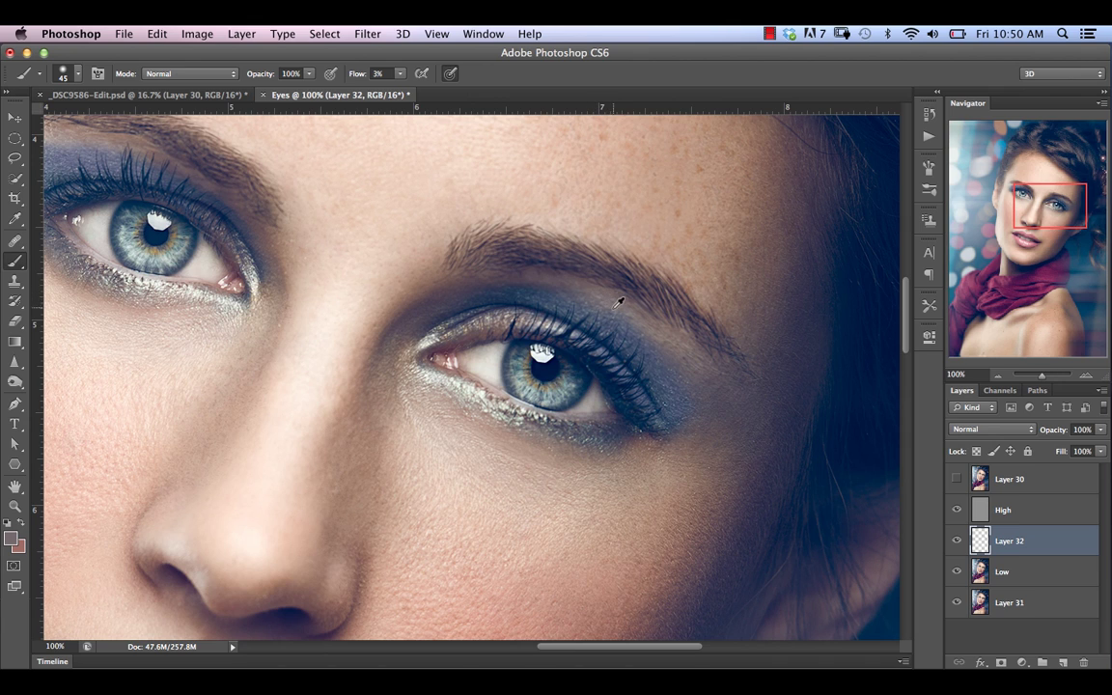
pyautogui.keyDown('alt'); pyautogui.click(606, 298); pyautogui.keyUp('alt')
pyautogui.moveTo(569, 290)
pyautogui.mouseDown()
pyautogui.moveTo(559, 290)
pyautogui.moveTo(598, 305)
pyautogui.mouseUp()
pyautogui.keyDown('alt'); pyautogui.click(506, 253); pyautogui.keyUp('alt')
# Step: Soften the blue eyeshadow edge between the brow tail and outer corner of the shadow-side eye with nearby sampled skin tones
pyautogui.keyDown('alt'); pyautogui.click(709, 374); pyautogui.keyUp('alt')
pyautogui.keyDown('alt'); pyautogui.click(705, 368); pyautogui.keyUp('alt')
pyautogui.keyDown('alt'); pyautogui.click(730, 404); pyautogui.keyUp('alt')
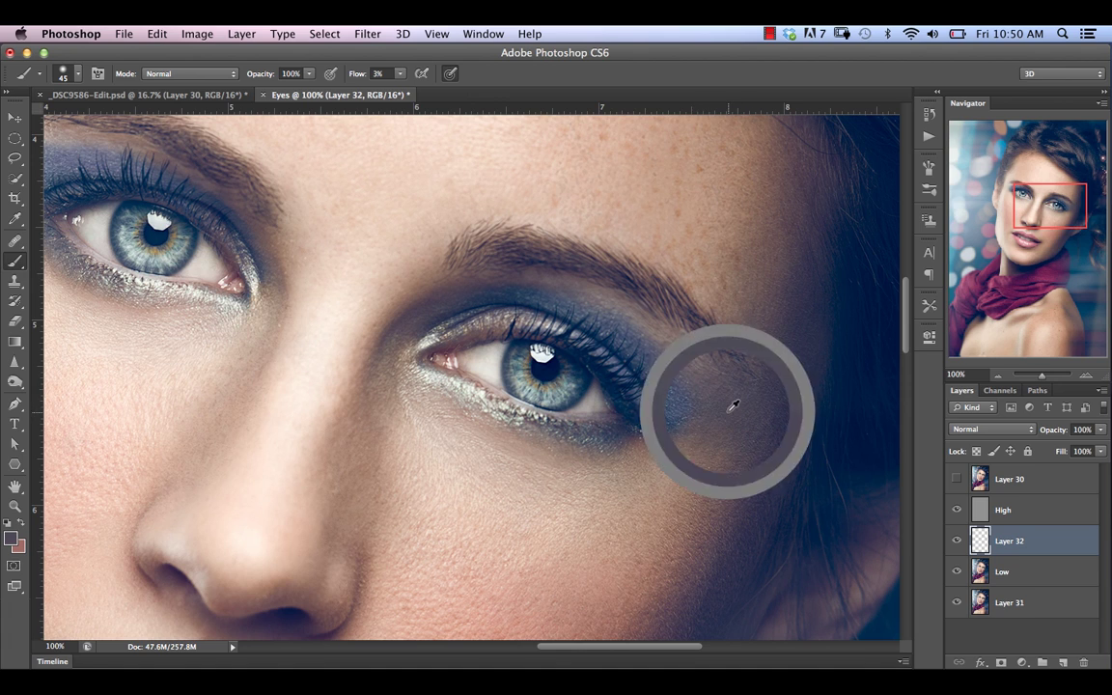
pyautogui.keyDown('alt'); pyautogui.click(703, 402); pyautogui.keyUp('alt')
pyautogui.keyDown('alt'); pyautogui.click(712, 399); pyautogui.keyUp('alt')
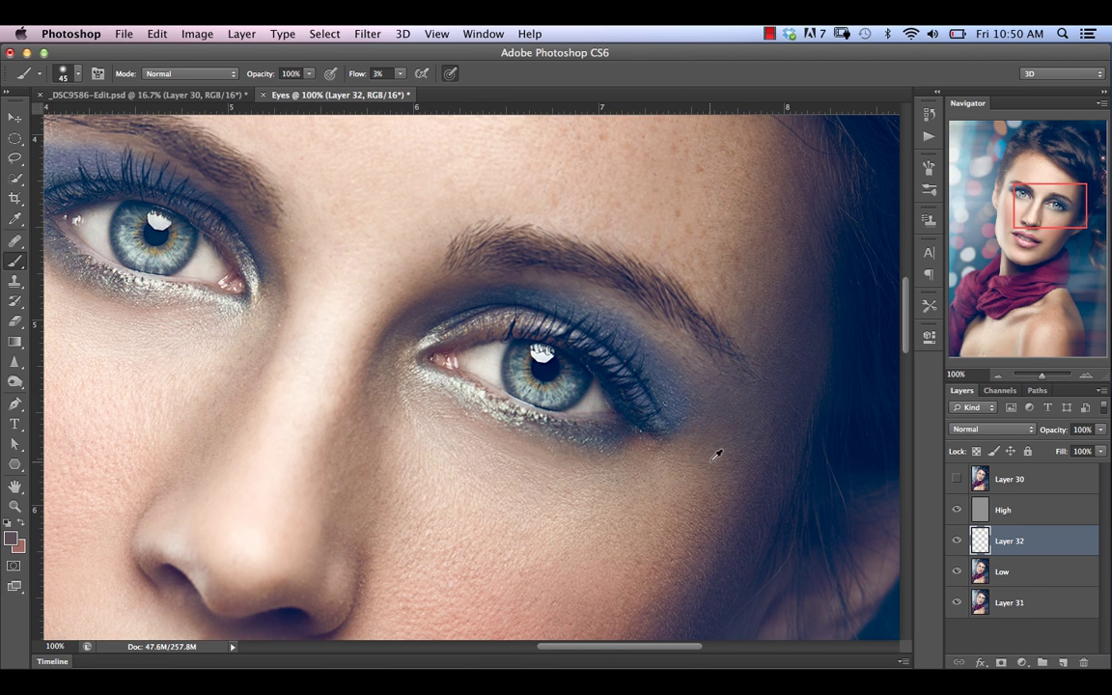
pyautogui.keyDown('alt'); pyautogui.click(711, 387); pyautogui.keyUp('alt')
pyautogui.keyDown('alt'); pyautogui.click(711, 380); pyautogui.keyUp('alt')
# Step: Compare the shadow-side eye with and without the painting on Layer 32, leaving the layer visible
pyautogui.click(957, 542)
pyautogui.click(957, 541)
pyautogui.click(957, 541)
pyautogui.click(955, 544)
pyautogui.click(956, 544)
pyautogui.click(955, 545)
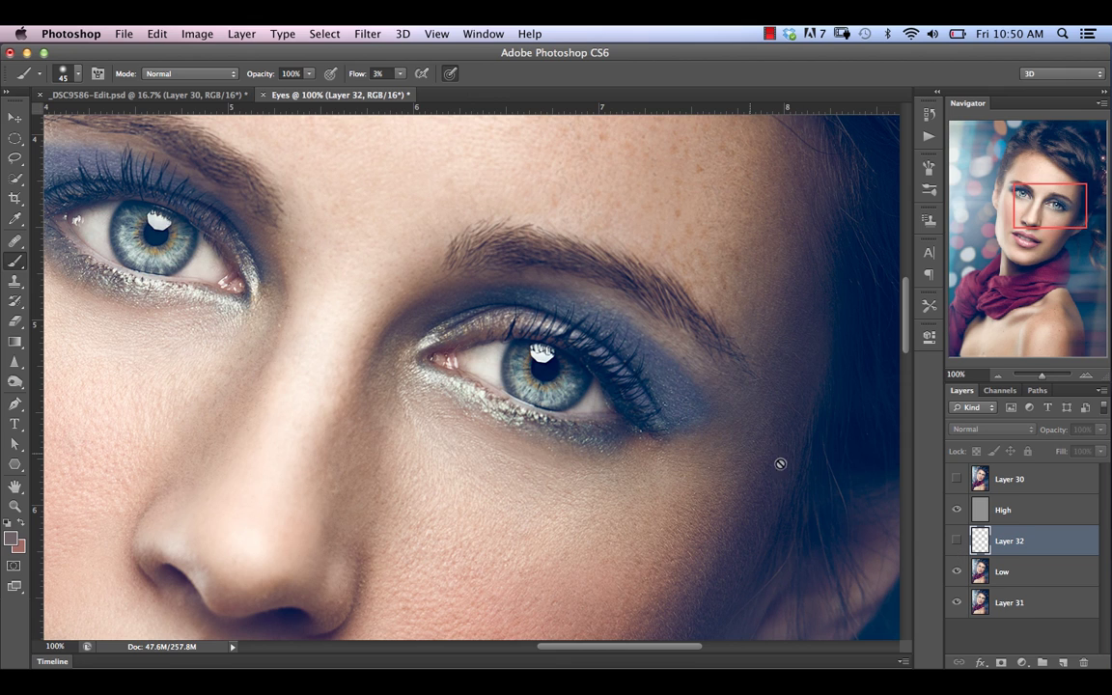
pyautogui.click(957, 541)
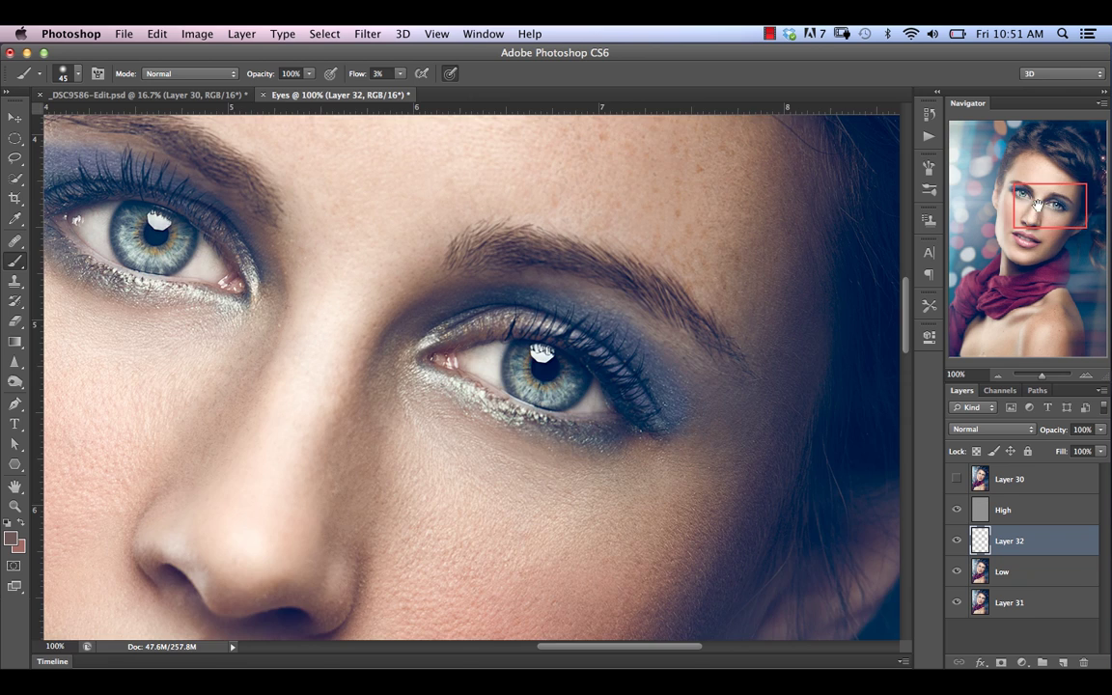
# Step: Paint sampled skin tones over the outer edge of the blue eyeshadow on the lit-side eye
pyautogui.moveTo(1036, 203); pyautogui.dragTo(1011, 194)
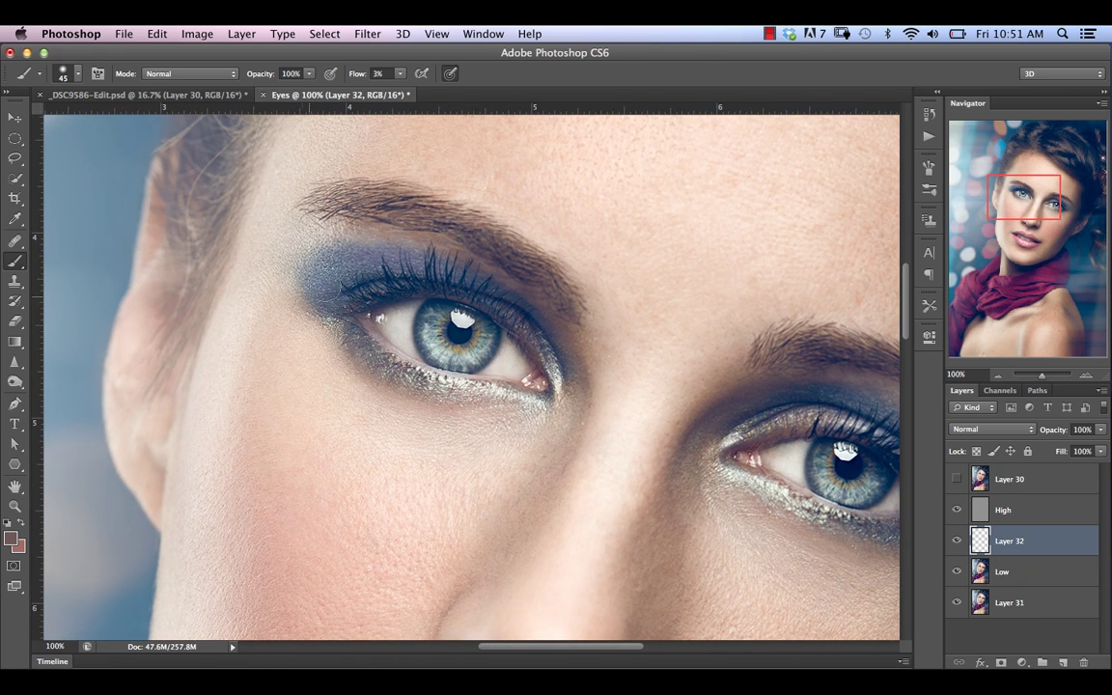
pyautogui.keyDown('alt'); pyautogui.click(291, 286); pyautogui.keyUp('alt')
pyautogui.click(302, 235)
pyautogui.keyDown('alt'); pyautogui.click(298, 242); pyautogui.keyUp('alt')
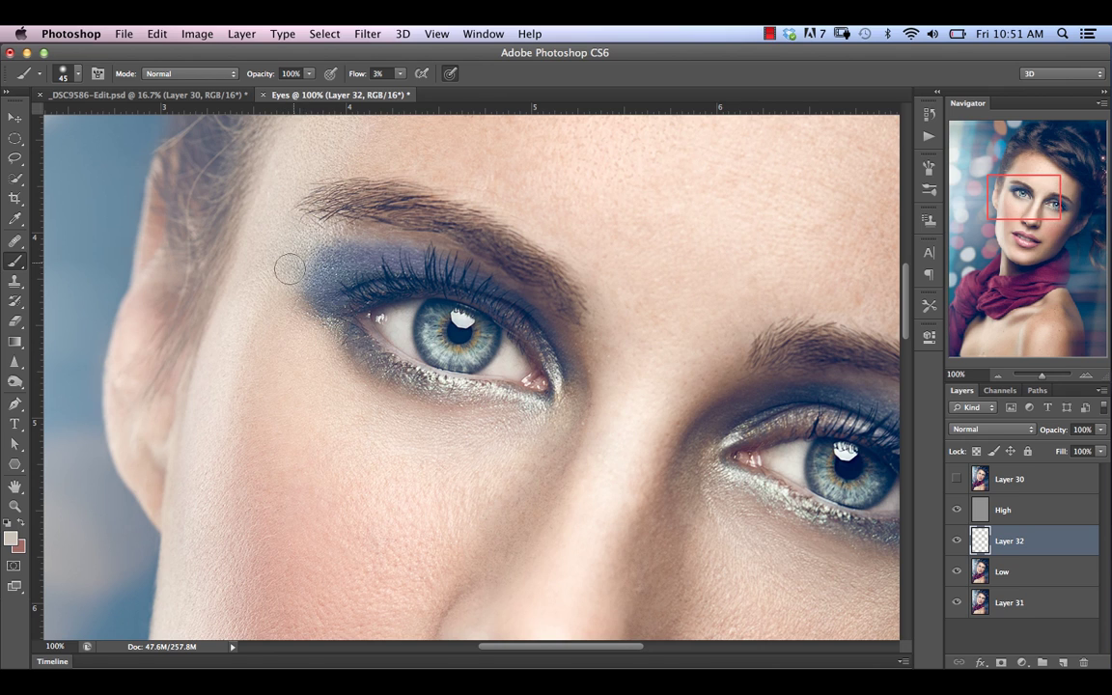
pyautogui.moveTo(287, 265); pyautogui.dragTo(291, 264)
pyautogui.keyDown('alt'); pyautogui.click(304, 234); pyautogui.keyUp('alt')
pyautogui.keyDown('alt'); pyautogui.click(334, 244); pyautogui.keyUp('alt')
pyautogui.click(316, 223)
pyautogui.keyDown('alt'); pyautogui.click(337, 235); pyautogui.keyUp('alt')
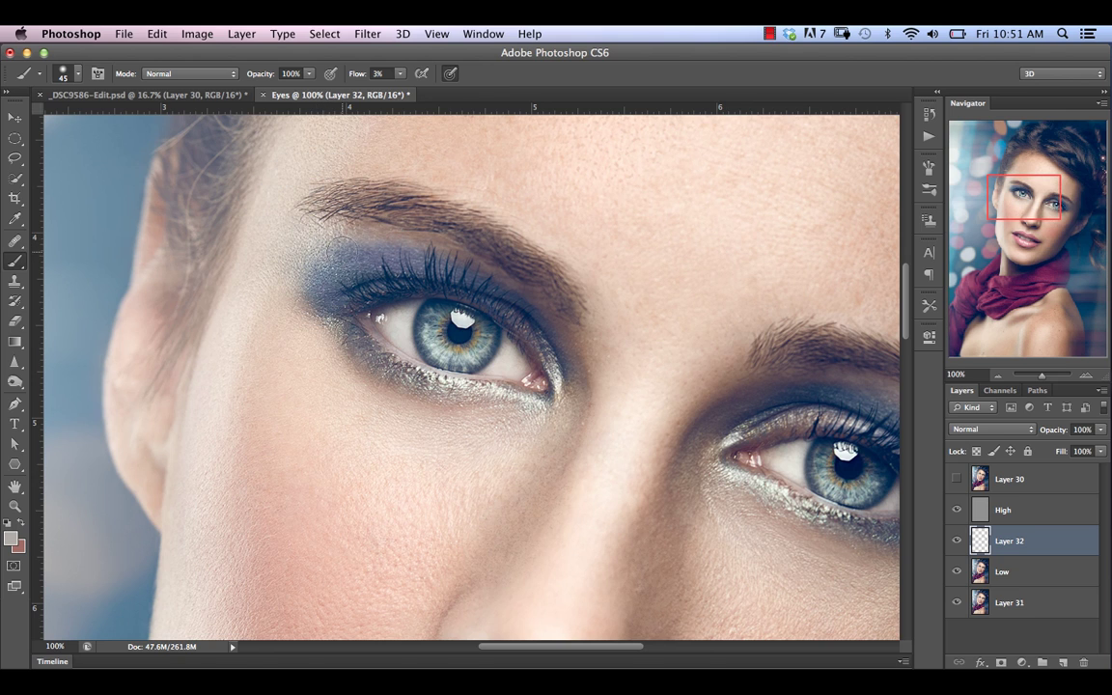
pyautogui.keyDown('alt'); pyautogui.click(333, 237); pyautogui.keyUp('alt')
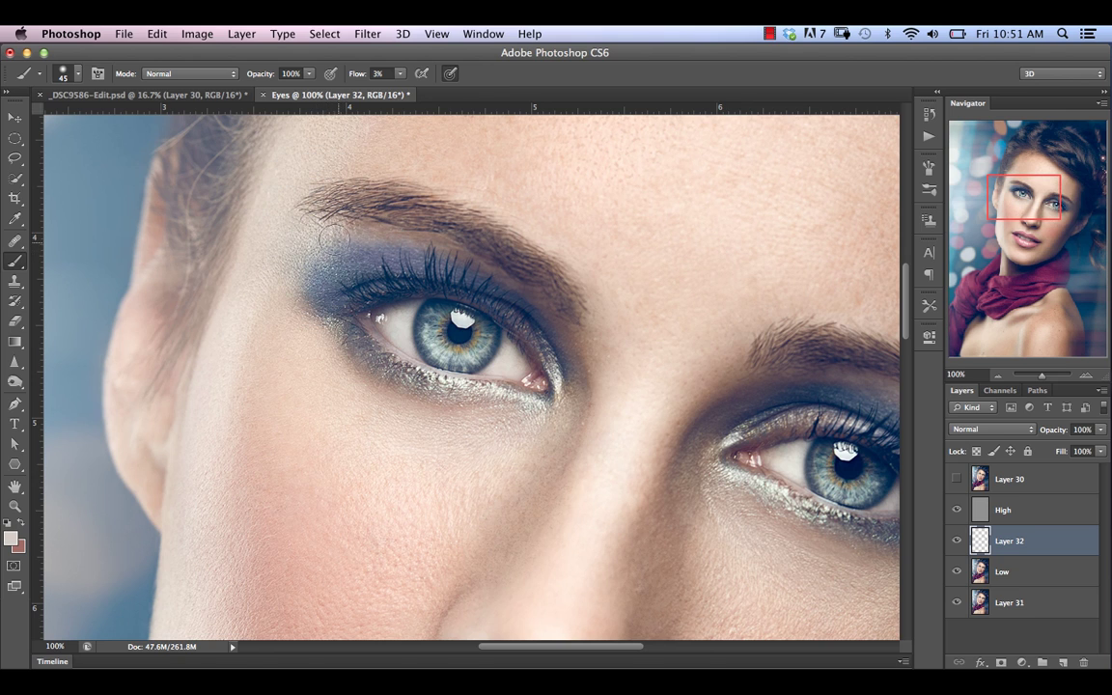
pyautogui.keyDown('alt'); pyautogui.click(299, 276); pyautogui.keyUp('alt')
pyautogui.keyDown('alt'); pyautogui.click(301, 293); pyautogui.keyUp('alt')
pyautogui.keyDown('alt'); pyautogui.click(304, 290); pyautogui.keyUp('alt')
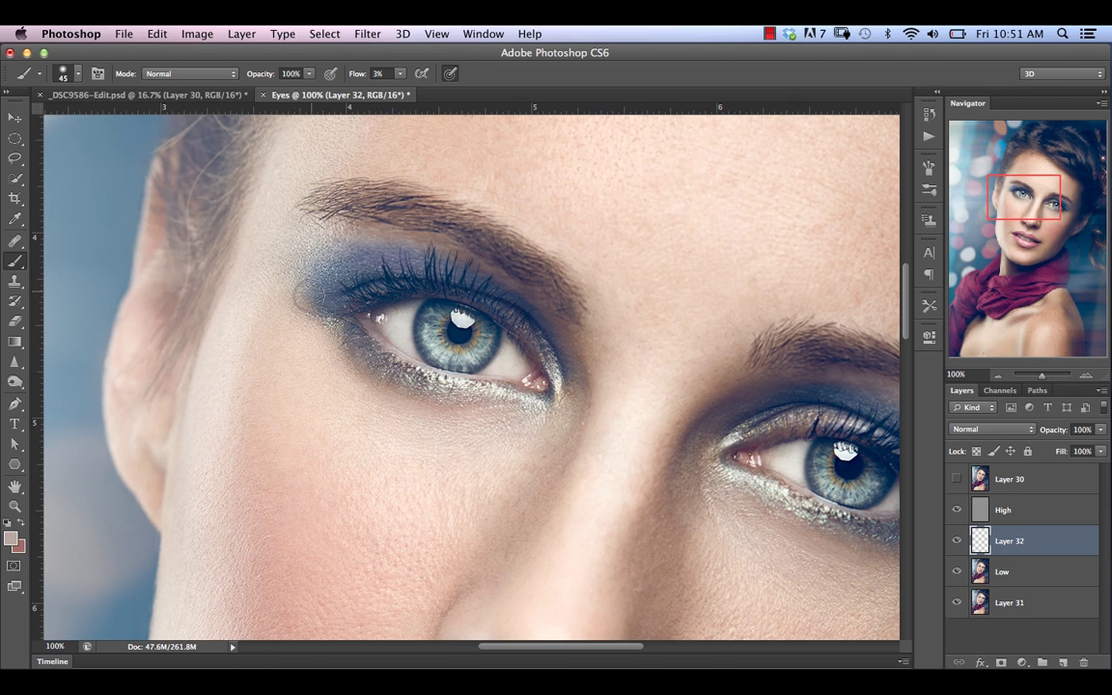
# Step: Blend the eyeshadow's upper outer edge into the skin below the lit-side brow tail, repeatedly resampling nearby tones
pyautogui.keyDown('alt'); pyautogui.click(305, 255); pyautogui.keyUp('alt')
pyautogui.keyDown('alt'); pyautogui.click(308, 249); pyautogui.keyUp('alt')
pyautogui.keyDown('alt'); pyautogui.click(323, 209); pyautogui.keyUp('alt')
pyautogui.keyDown('alt'); pyautogui.click(311, 247); pyautogui.keyUp('alt')
pyautogui.keyDown('alt'); pyautogui.click(286, 258); pyautogui.keyUp('alt')
pyautogui.keyDown('alt'); pyautogui.click(309, 212); pyautogui.keyUp('alt')
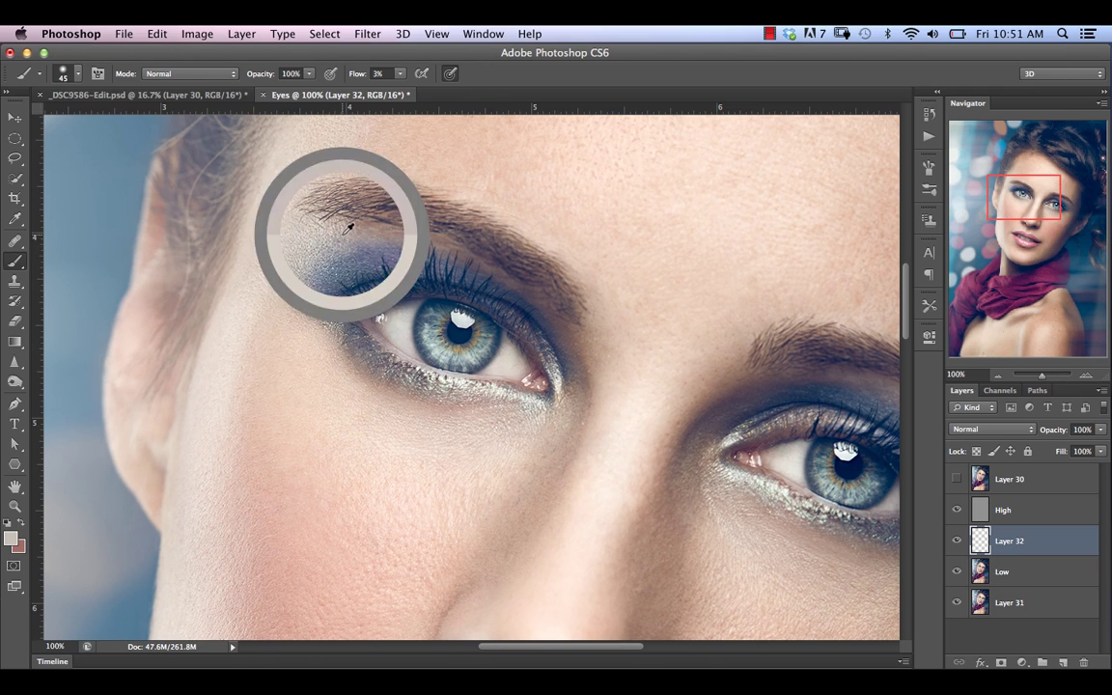
pyautogui.keyDown('alt'); pyautogui.click(284, 209); pyautogui.keyUp('alt')
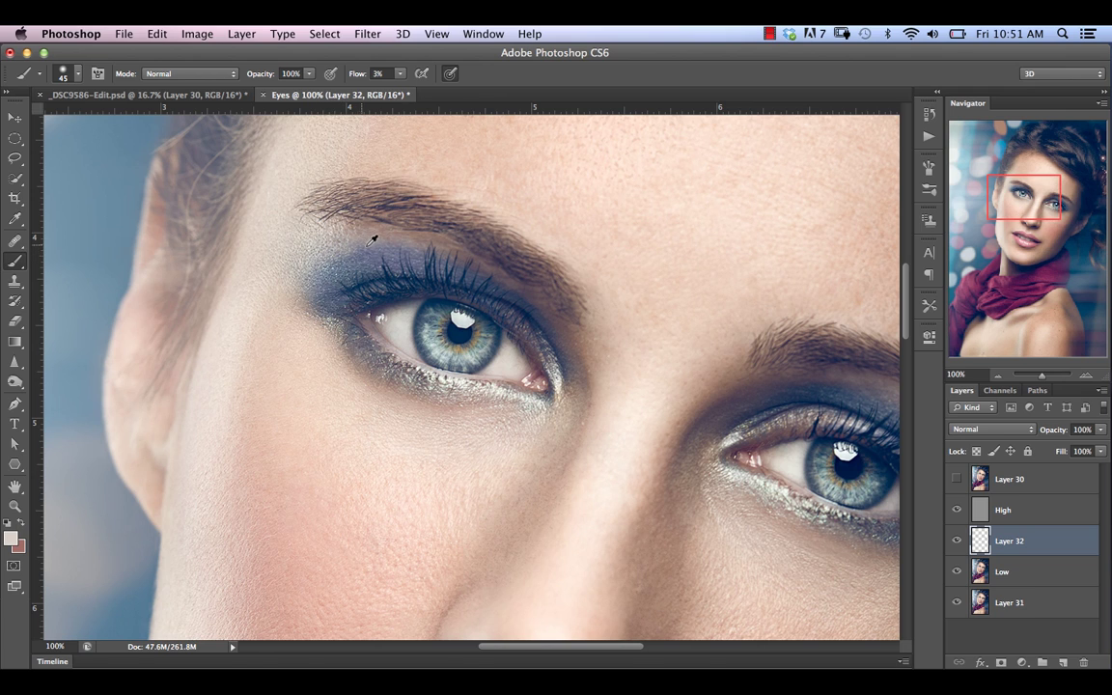
pyautogui.keyDown('alt'); pyautogui.click(326, 211); pyautogui.keyUp('alt')
pyautogui.keyDown('alt'); pyautogui.click(316, 244); pyautogui.keyUp('alt')
pyautogui.keyDown('alt'); pyautogui.click(303, 209); pyautogui.keyUp('alt')
pyautogui.keyDown('alt'); pyautogui.click(315, 249); pyautogui.keyUp('alt')
pyautogui.keyDown('alt'); pyautogui.click(323, 247); pyautogui.keyUp('alt')
pyautogui.keyDown('alt'); pyautogui.click(365, 231); pyautogui.keyUp('alt')
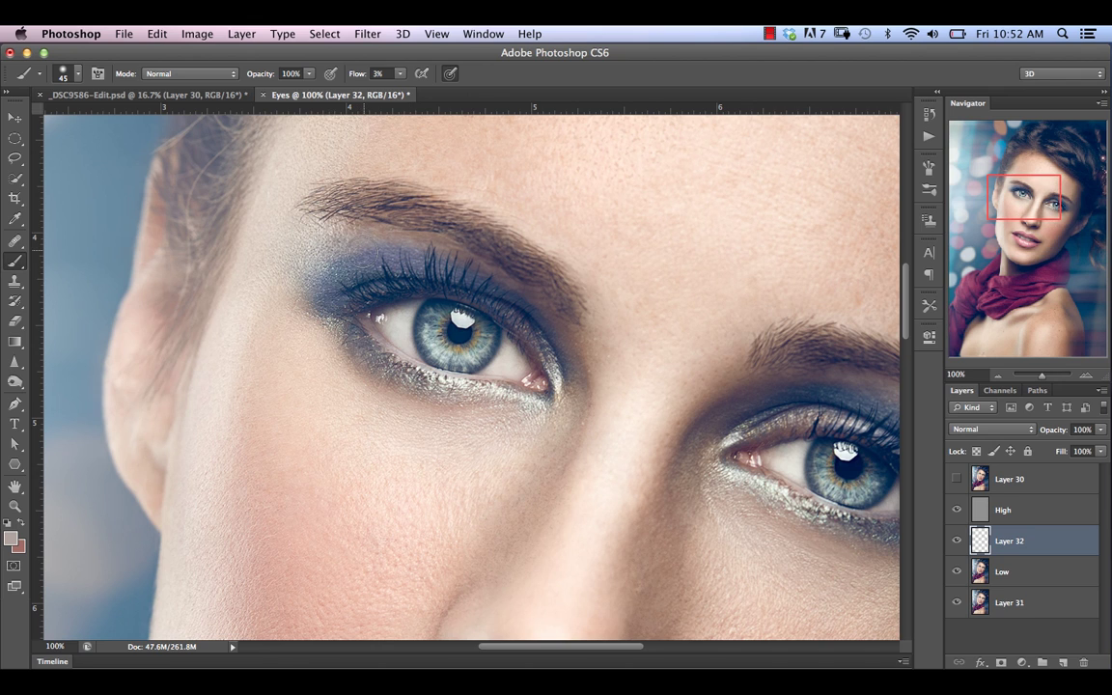
pyautogui.keyDown('alt'); pyautogui.click(364, 229); pyautogui.keyUp('alt')
# Step: Refine the transition from the temple skin to the lit-side eyeshadow with light tones sampled around the outer corner
pyautogui.keyDown('alt'); pyautogui.click(305, 232); pyautogui.keyUp('alt')
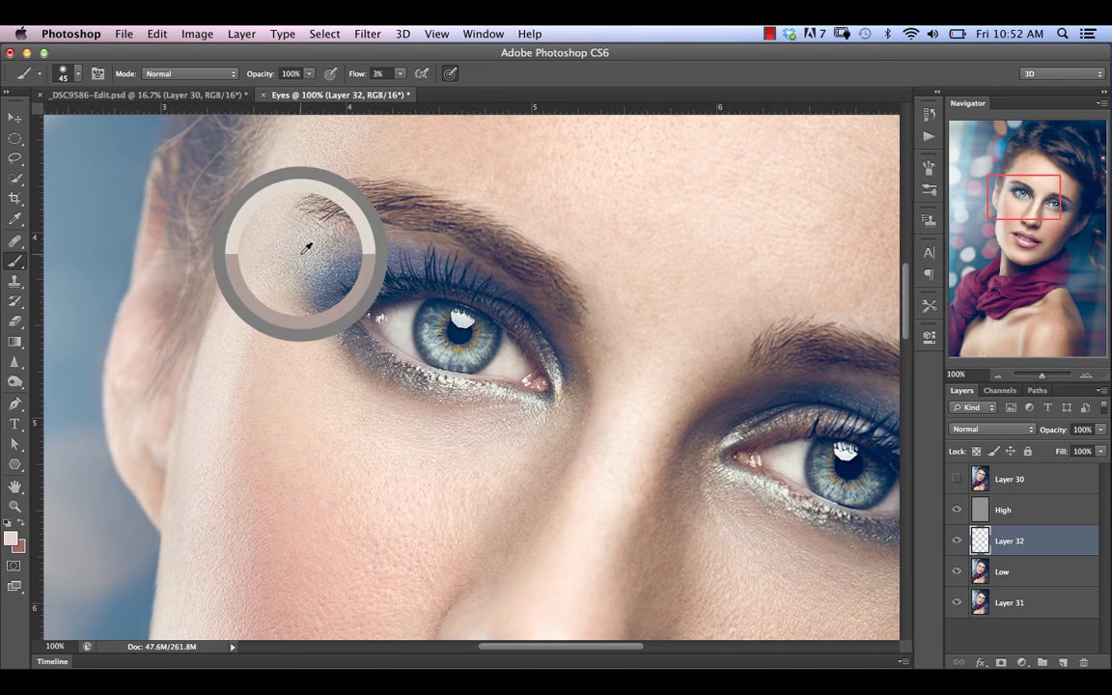
pyautogui.keyDown('alt'); pyautogui.click(279, 284); pyautogui.keyUp('alt')
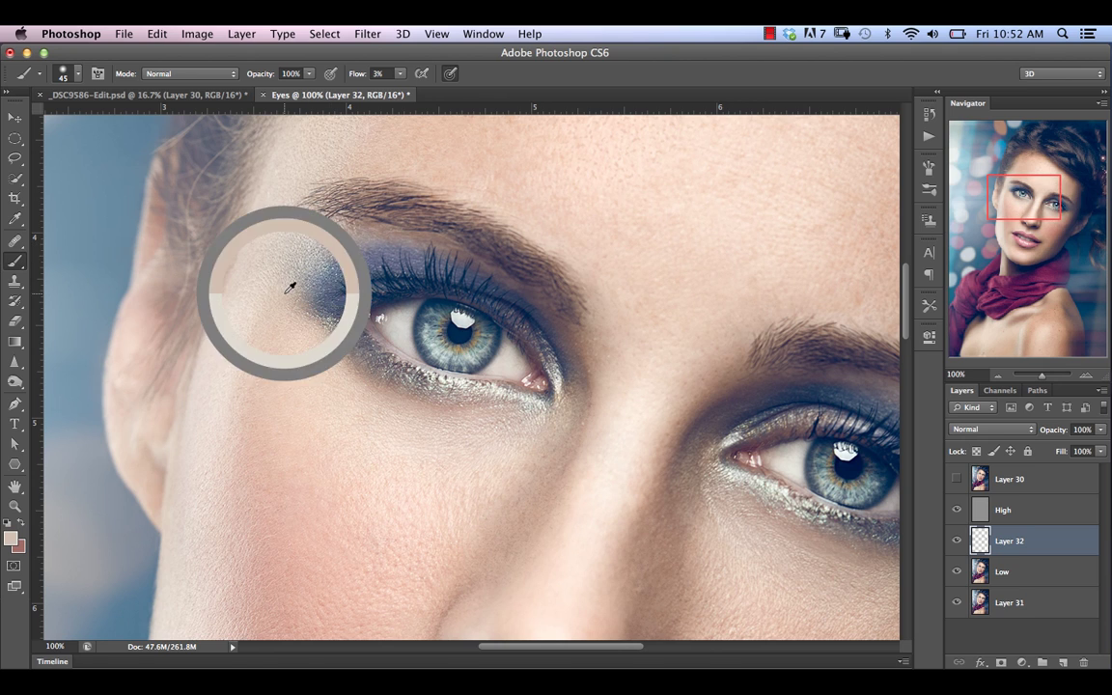
pyautogui.keyDown('alt'); pyautogui.click(275, 227); pyautogui.keyUp('alt')
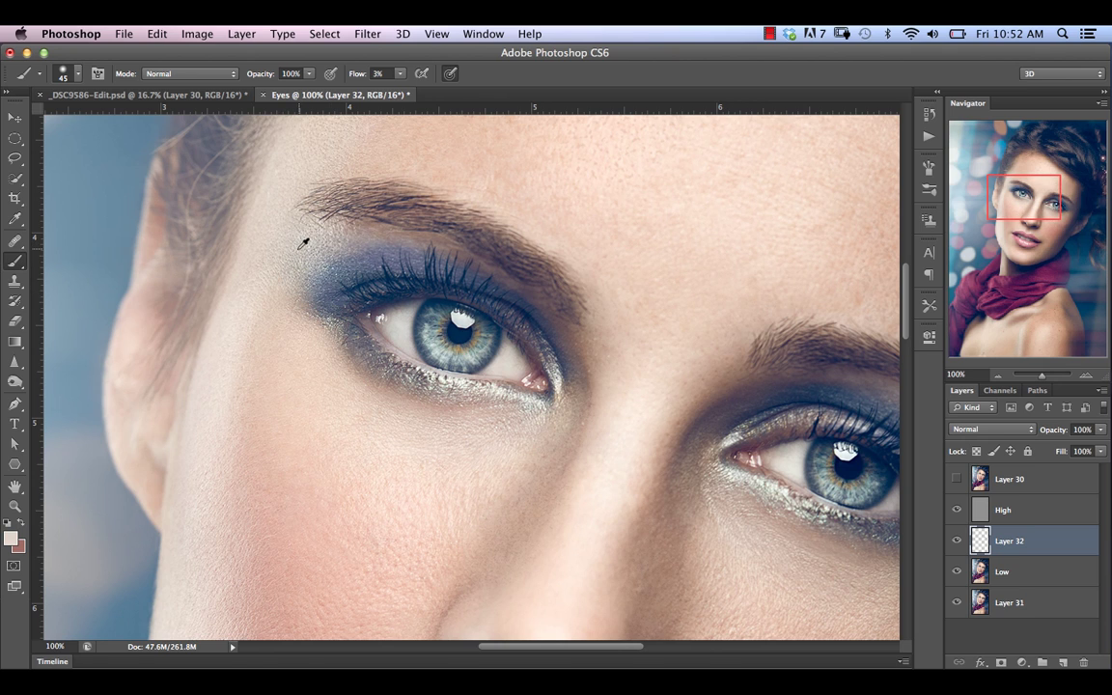
pyautogui.keyDown('alt'); pyautogui.click(279, 231); pyautogui.keyUp('alt')
pyautogui.keyDown('alt'); pyautogui.click(347, 231); pyautogui.keyUp('alt')
pyautogui.keyDown('alt'); pyautogui.click(336, 245); pyautogui.keyUp('alt')
pyautogui.keyDown('alt'); pyautogui.click(323, 224); pyautogui.keyUp('alt')
pyautogui.keyDown('alt'); pyautogui.click(325, 228); pyautogui.keyUp('alt')
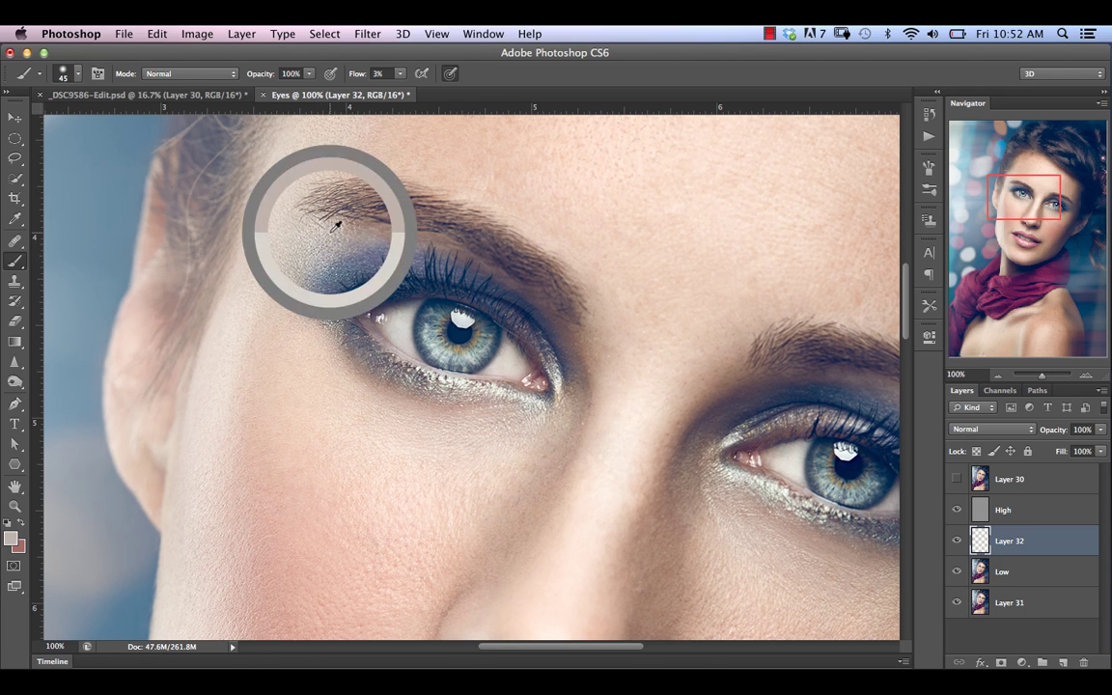
# Step: Compare the lit-side eye with and without the Layer 32 painting, leaving the layer visible
pyautogui.click(957, 543)
pyautogui.click(957, 543)
pyautogui.click(958, 545)
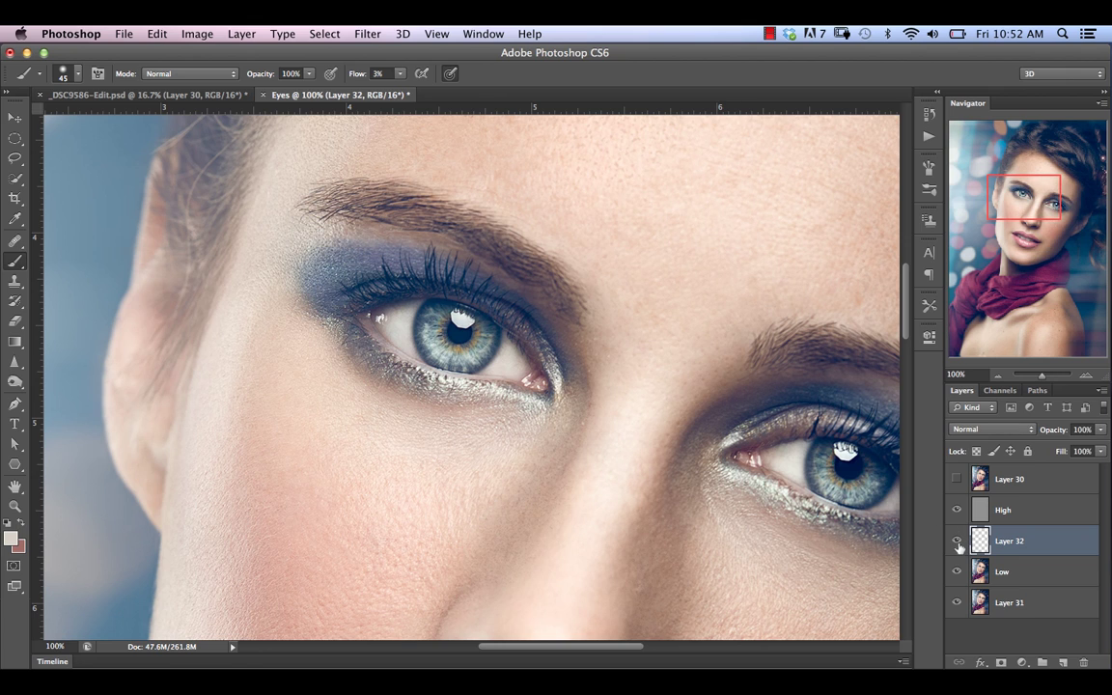
pyautogui.click(959, 546)
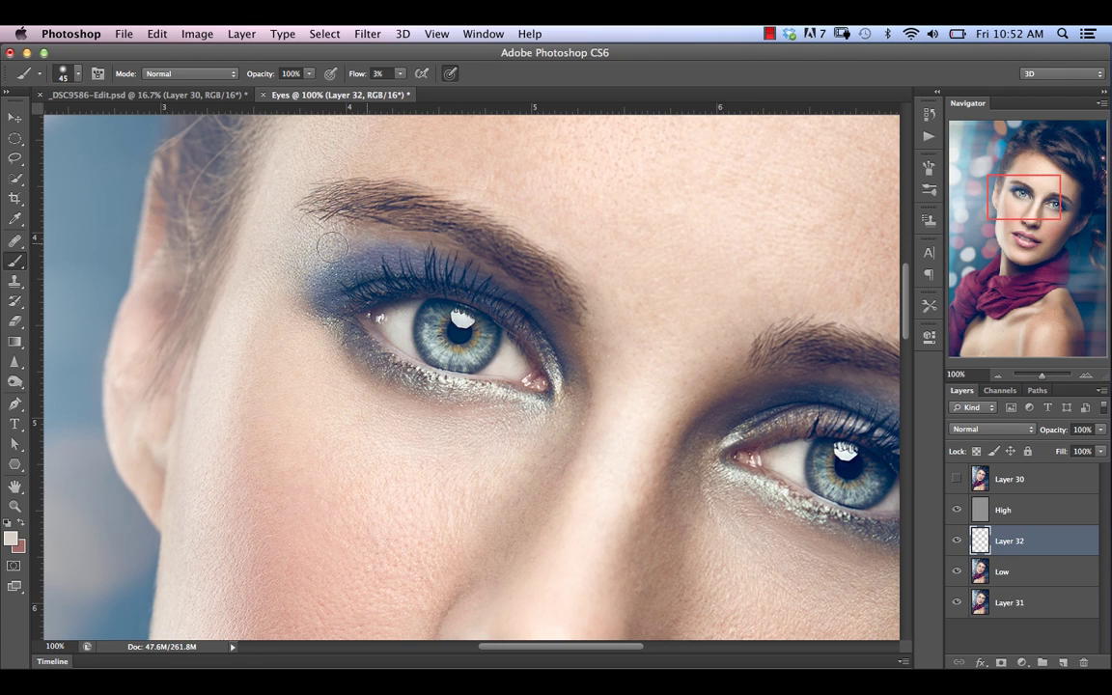
# Step: Paint sampled skin tones along the eyeshadow's upper edge under the outer half of the lit-side brow
pyautogui.keyDown('alt'); pyautogui.click(383, 231); pyautogui.keyUp('alt')
pyautogui.keyDown('alt'); pyautogui.click(372, 234); pyautogui.keyUp('alt')
pyautogui.keyDown('alt'); pyautogui.click(401, 235); pyautogui.keyUp('alt')
pyautogui.keyDown('alt'); pyautogui.click(362, 212); pyautogui.keyUp('alt')
# Step: Reduce the brush to 20 px and paint sampled tones along the lit-side brow's underside from its inner end to its tail
pyautogui.press('[')
pyautogui.press('[')
pyautogui.keyDown('alt'); pyautogui.click(527, 302); pyautogui.keyUp('alt')
pyautogui.keyDown('alt'); pyautogui.click(538, 309); pyautogui.keyUp('alt')
pyautogui.keyDown('alt'); pyautogui.click(540, 292); pyautogui.keyUp('alt')
pyautogui.keyDown('alt'); pyautogui.click(512, 297); pyautogui.keyUp('alt')
pyautogui.keyDown('alt'); pyautogui.click(491, 276); pyautogui.keyUp('alt')
pyautogui.keyDown('alt'); pyautogui.click(483, 268); pyautogui.keyUp('alt')
pyautogui.keyDown('alt'); pyautogui.click(442, 243); pyautogui.keyUp('alt')
pyautogui.keyDown('alt'); pyautogui.click(353, 212); pyautogui.keyUp('alt')
pyautogui.keyDown('alt'); pyautogui.click(425, 220); pyautogui.keyUp('alt')
pyautogui.keyDown('alt'); pyautogui.click(403, 241); pyautogui.keyUp('alt')
pyautogui.keyDown('alt'); pyautogui.click(372, 228); pyautogui.keyUp('alt')
pyautogui.keyDown('alt'); pyautogui.click(346, 212); pyautogui.keyUp('alt')
# Step: Compare the whole face with Layer 30 shown and hidden at 33.33% zoom, leaving Layer 30 hidden
pyautogui.press('super+minus')
pyautogui.press('super+minus')
pyautogui.press('super+minus')
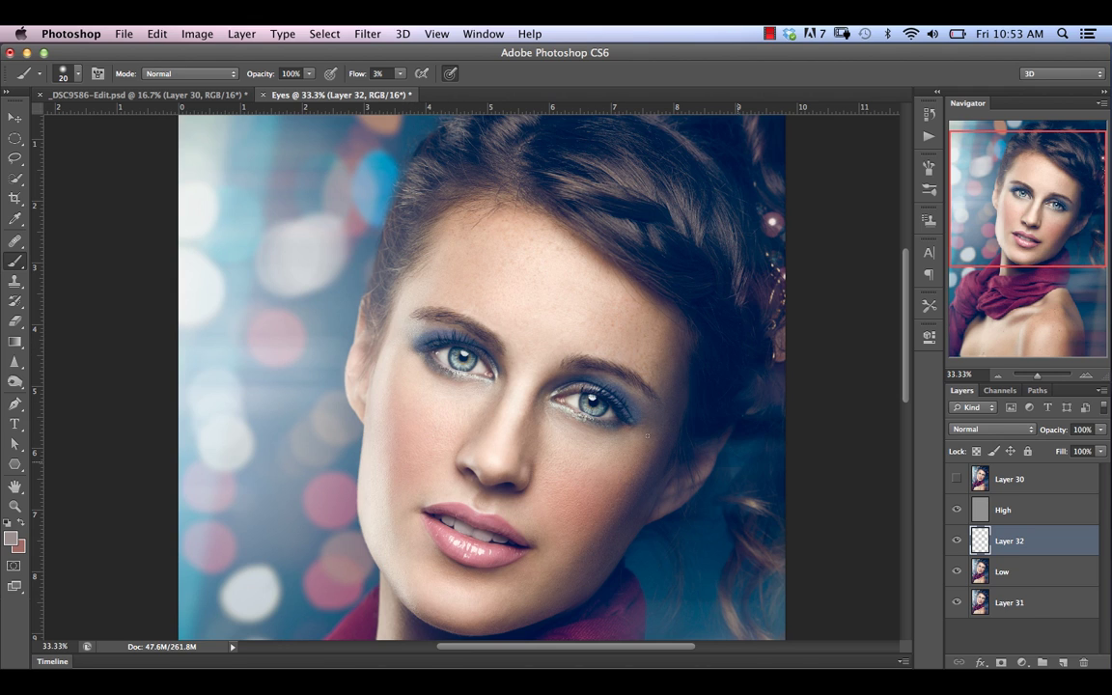
pyautogui.click(958, 480)
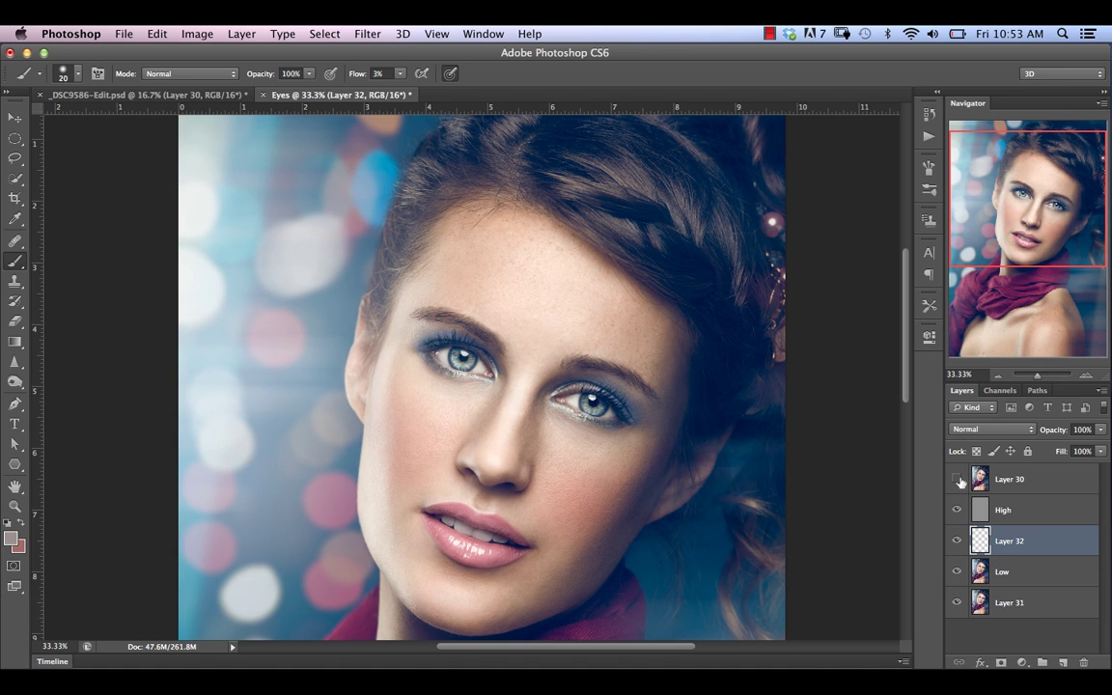
pyautogui.click(957, 479)
pyautogui.click(957, 480)
pyautogui.click(957, 479)
pyautogui.click(957, 479)
pyautogui.click(955, 482)
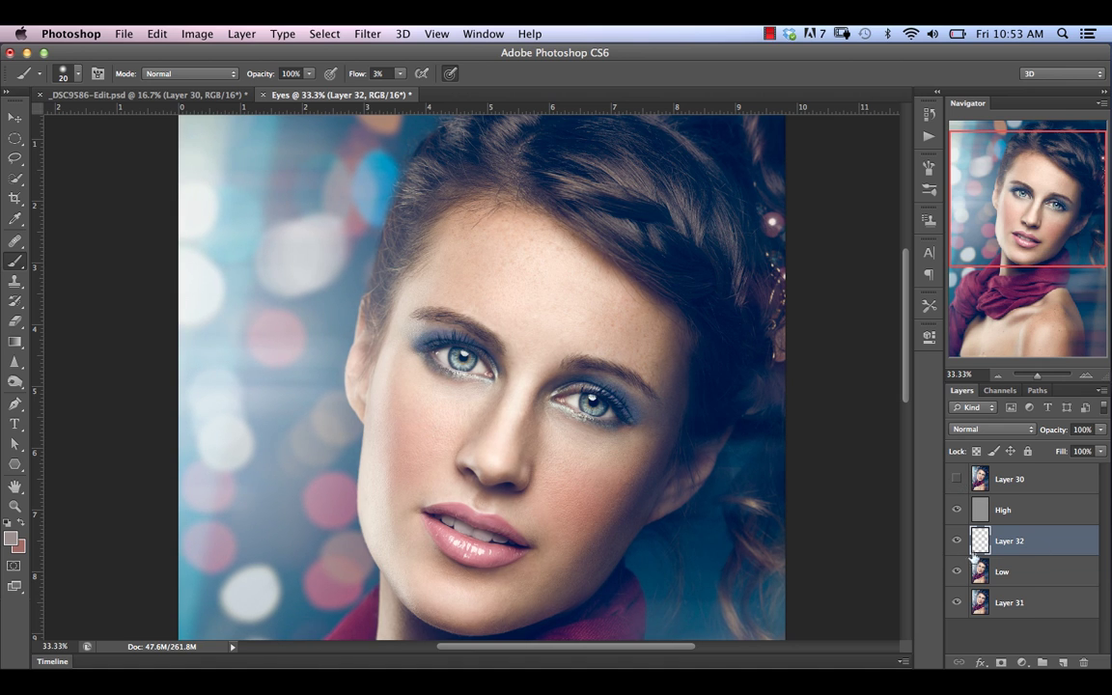
# Step: Examine the eye makeup on the full face with Layer 32 shown and hidden, leaving Layer 32 visible
pyautogui.click(957, 542)
pyautogui.click(957, 541)
pyautogui.click(957, 541)
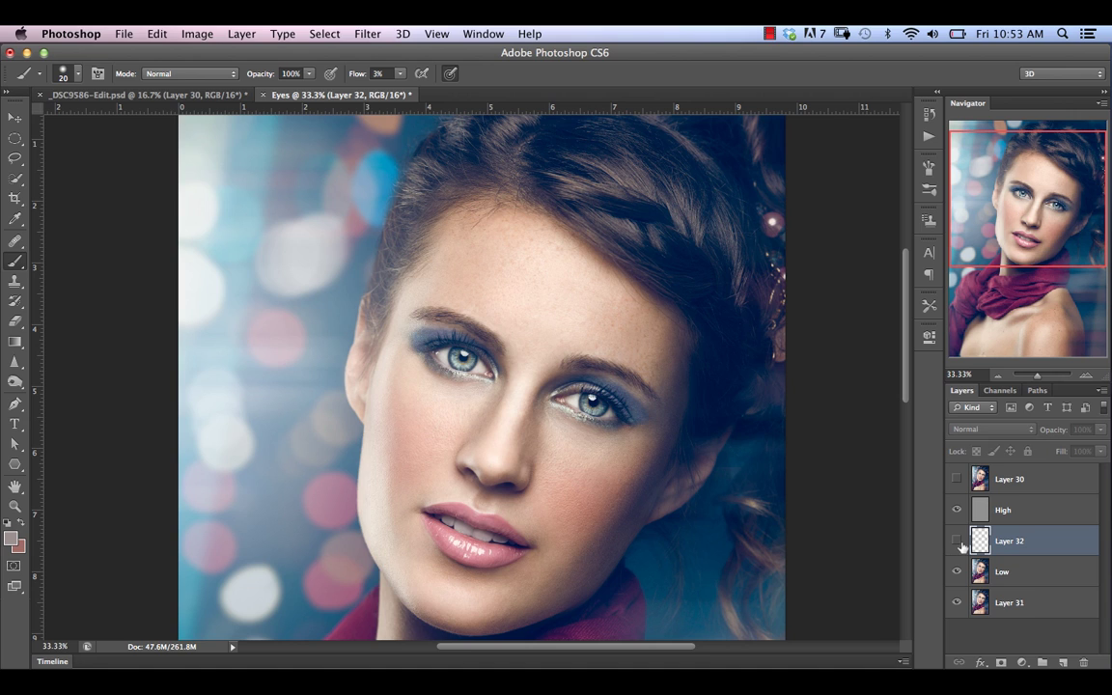
pyautogui.click(960, 543)
pyautogui.click(959, 543)
pyautogui.click(959, 542)
pyautogui.click(959, 542)
pyautogui.click(957, 542)
pyautogui.click(957, 541)
pyautogui.click(957, 541)
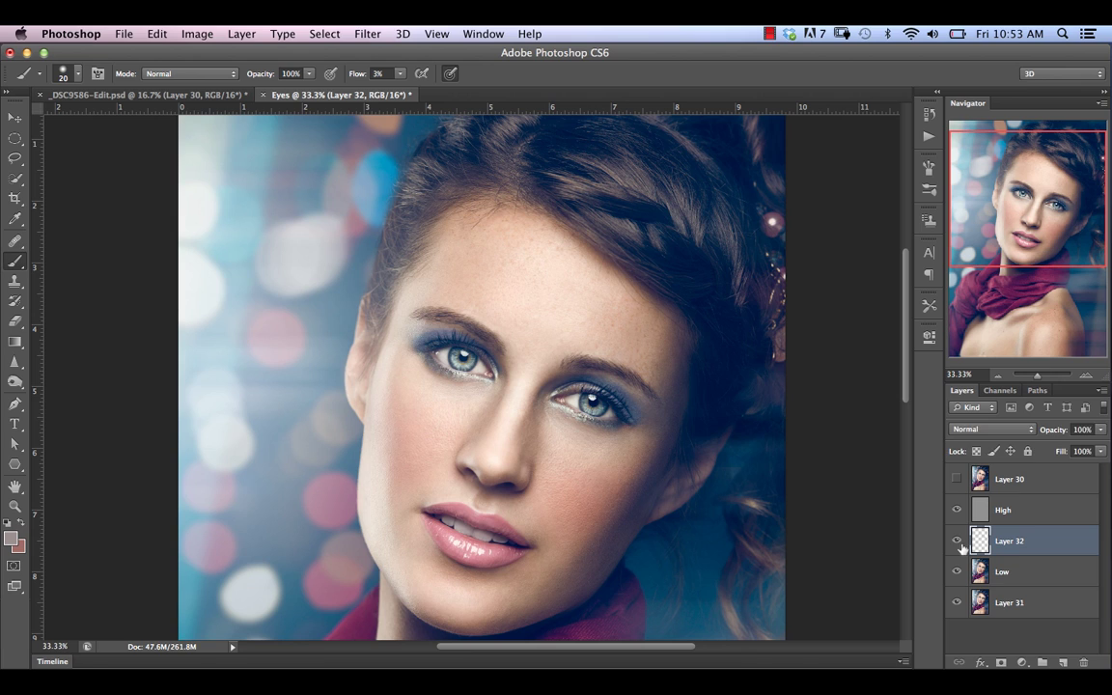
pyautogui.click(957, 541)
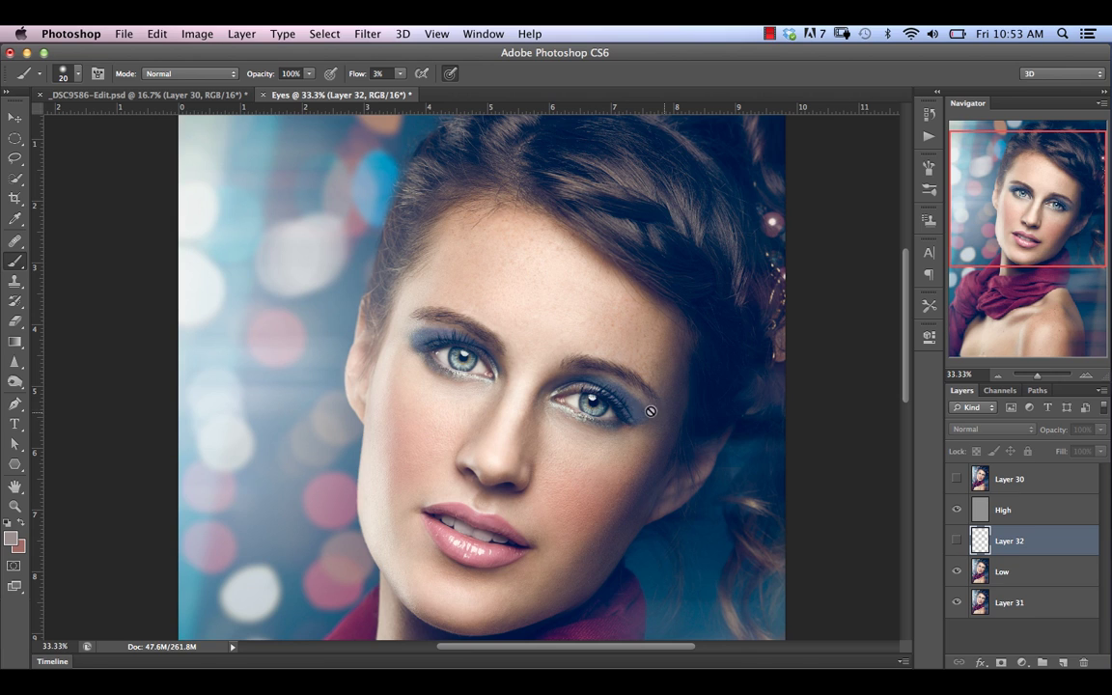
pyautogui.click(958, 541)
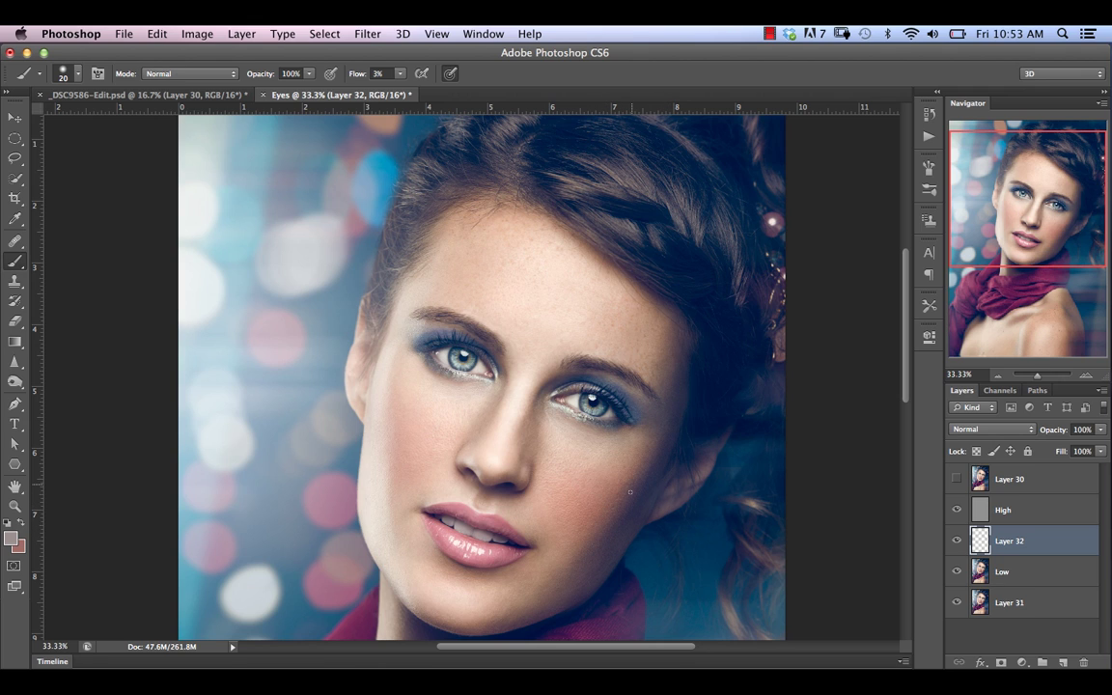
pyautogui.moveTo(1023, 231); pyautogui.dragTo(1027, 252)
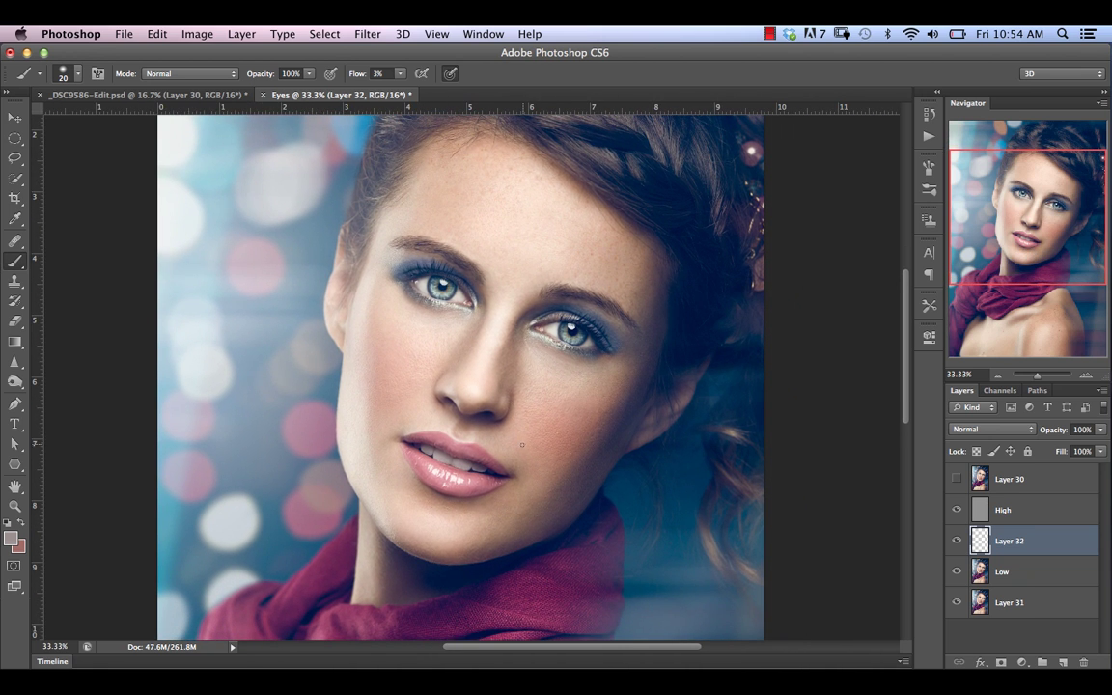